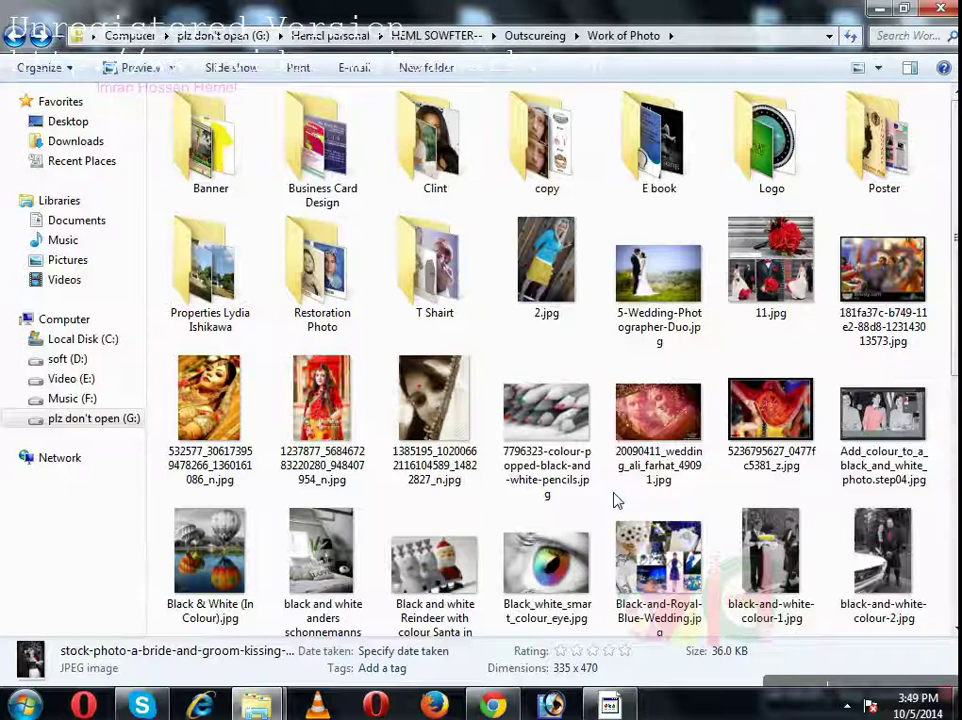
- Browse the current folder's images and select the black-and-white portrait
left_click(617, 500)
scroll(616, 498, "down", 3)
scroll(616, 498, "up", 3)
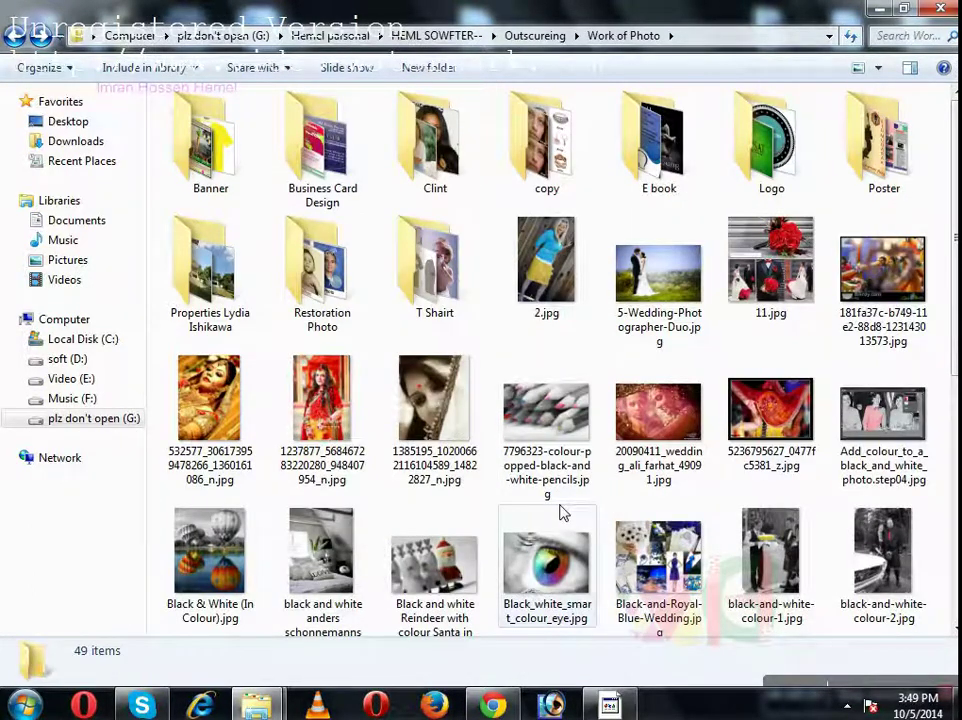
mouse_move(658, 560)
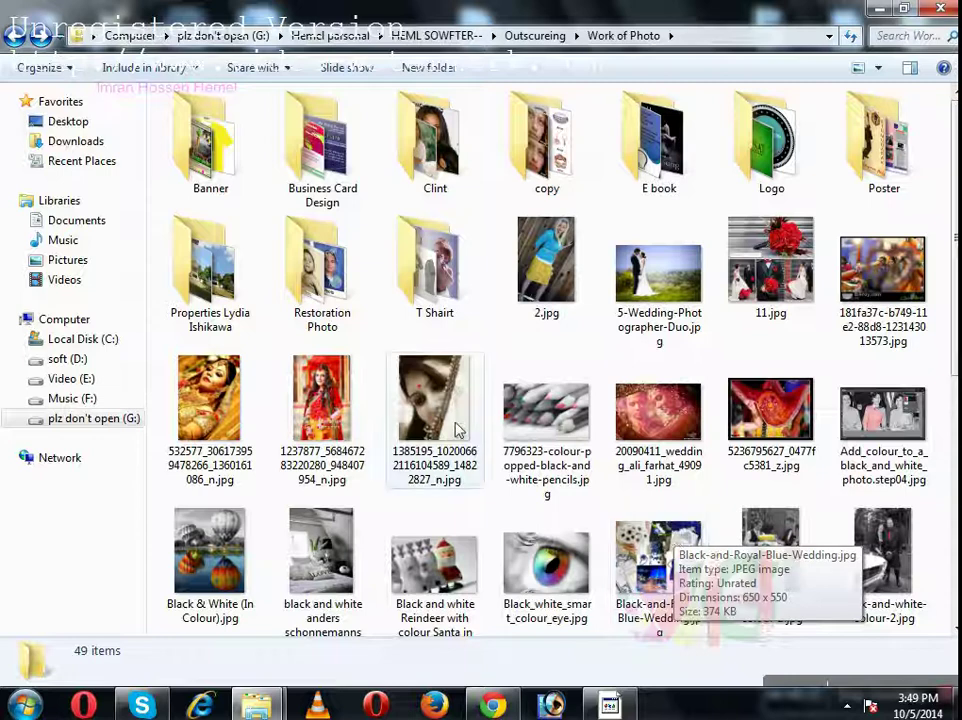
left_click(435, 410)
scroll(528, 488, "down", 5)
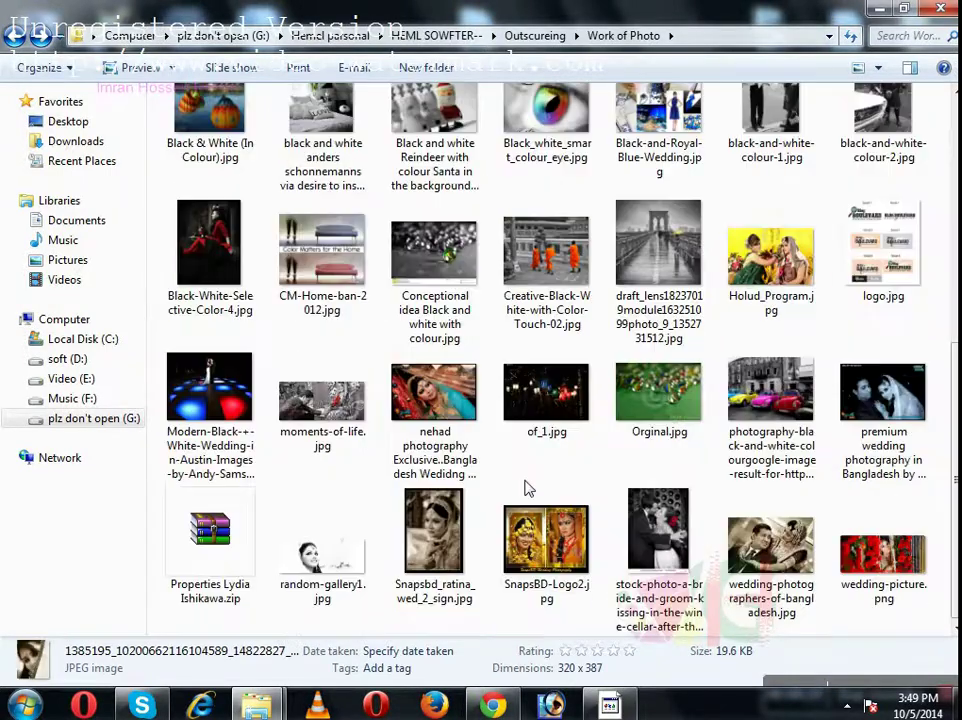
scroll(528, 488, "up", 3)
scroll(365, 468, "up", 2)
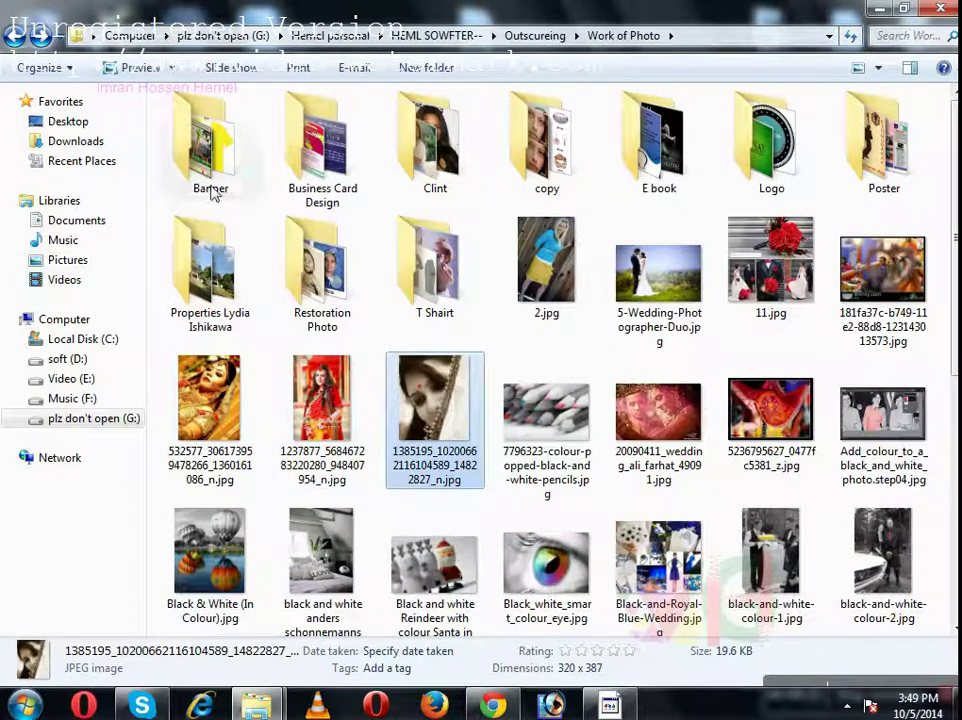
- Look inside the property photos, Logo and Banner folders, then return to the Outscureing folder
left_click(240, 290)
double_click(240, 290)
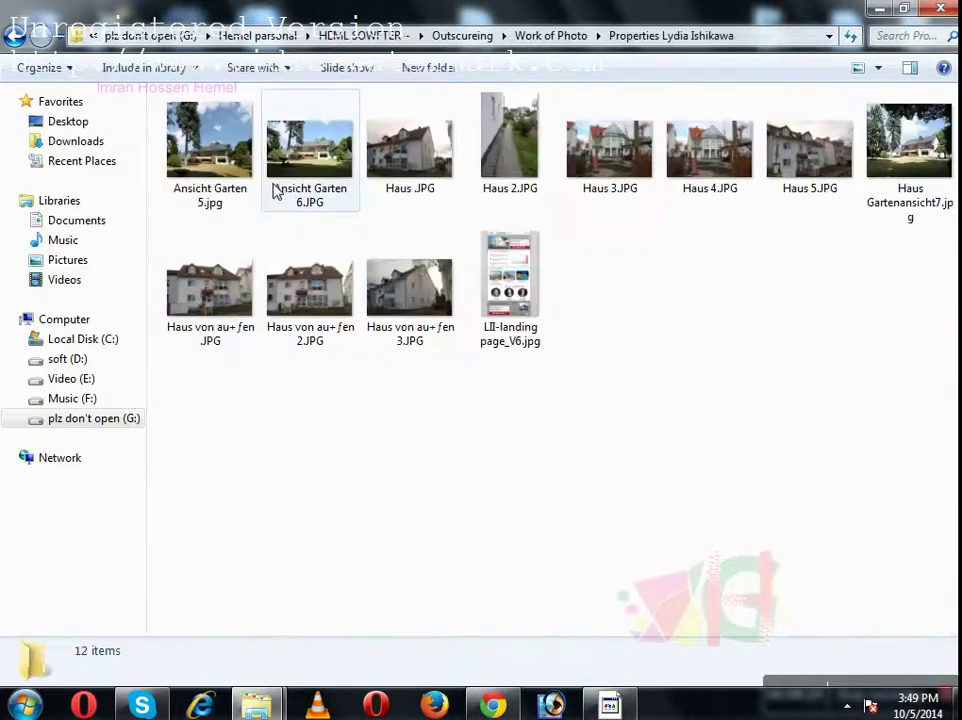
key("BackSpace")
double_click(760, 150)
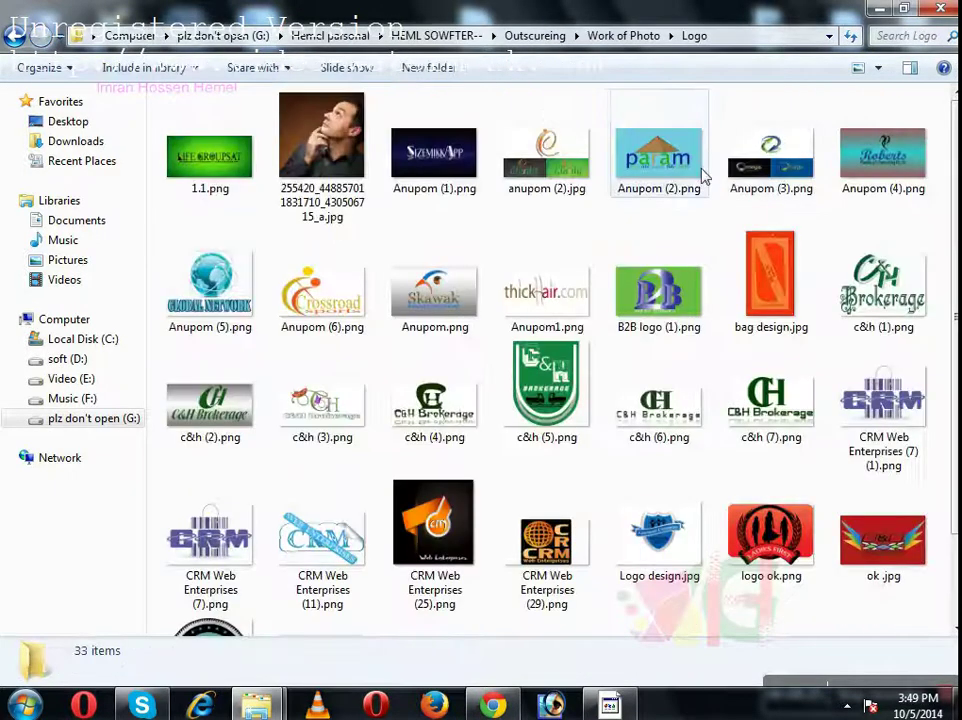
scroll(500, 354, "down", 2)
scroll(500, 354, "up", 2)
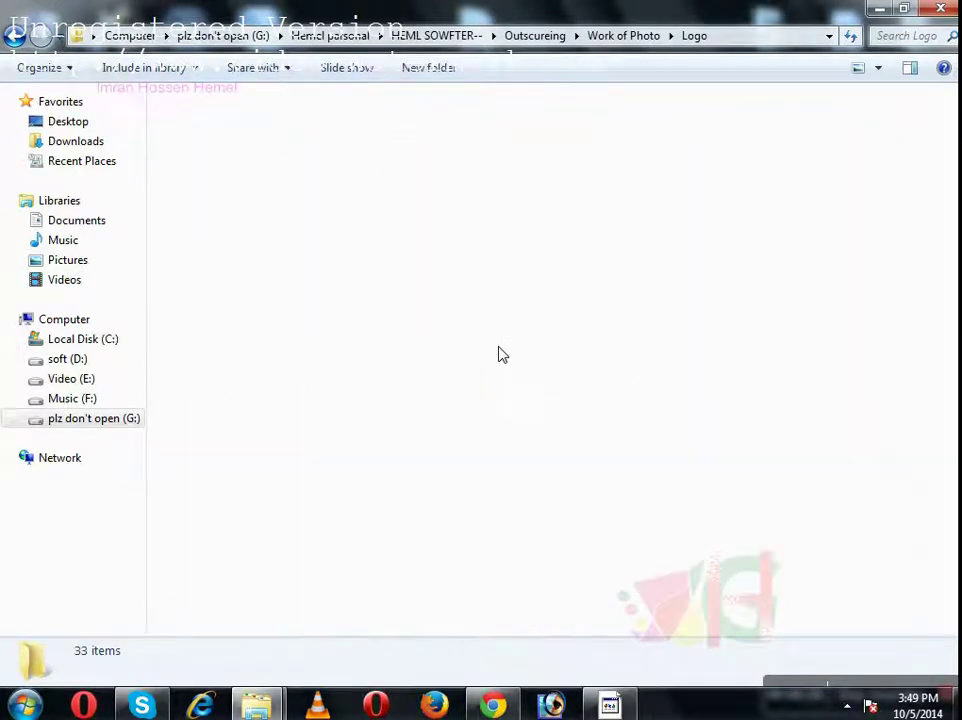
key("BackSpace")
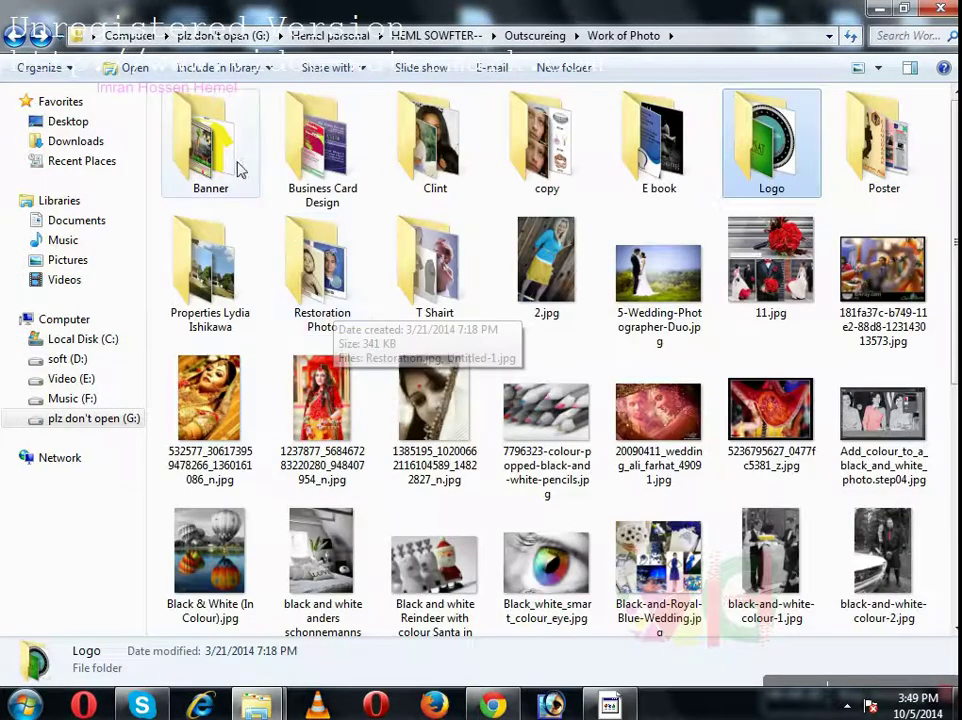
double_click(236, 162)
key("BackSpace")
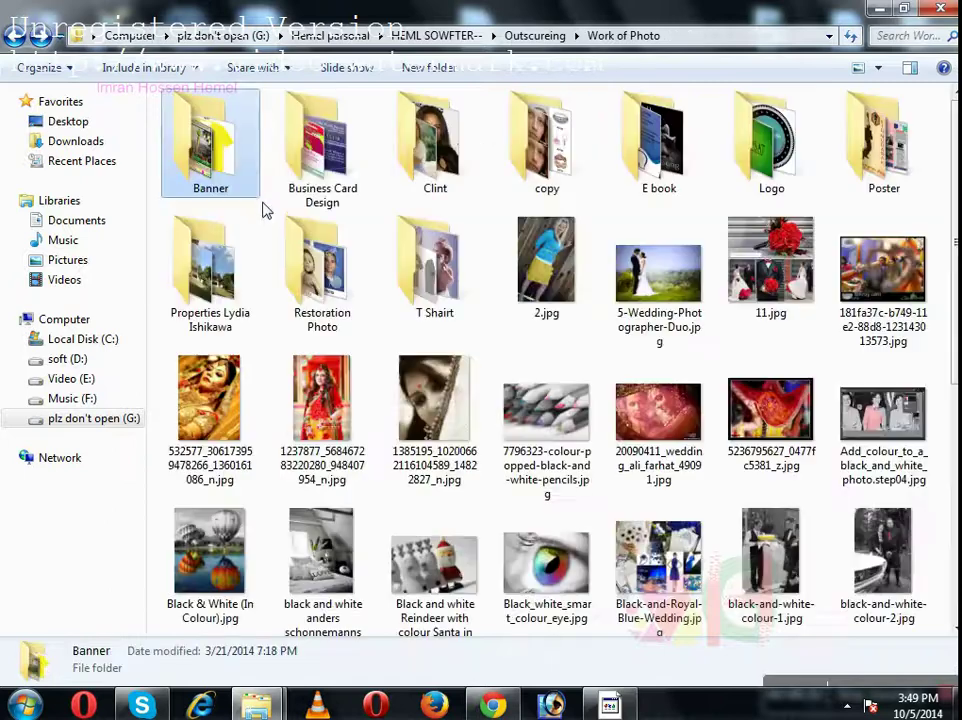
key("BackSpace")
- Scroll to the Attachment folder and open it
scroll(408, 366, "down", 1)
scroll(408, 366, "down", 1)
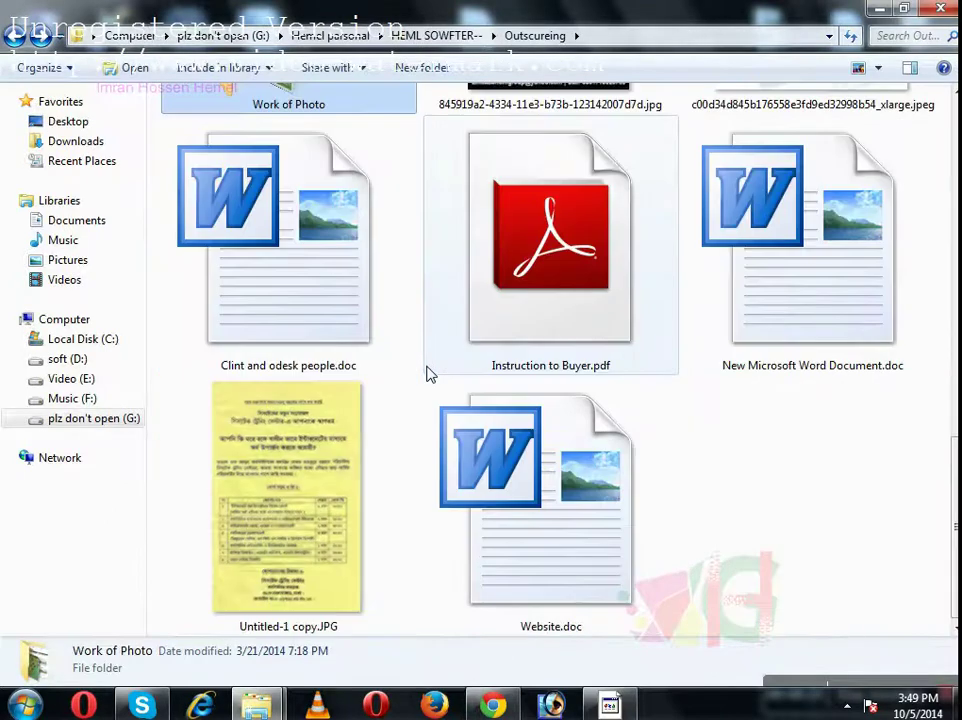
scroll(427, 371, "up", 2)
scroll(427, 371, "down", 2)
scroll(427, 371, "up", 2)
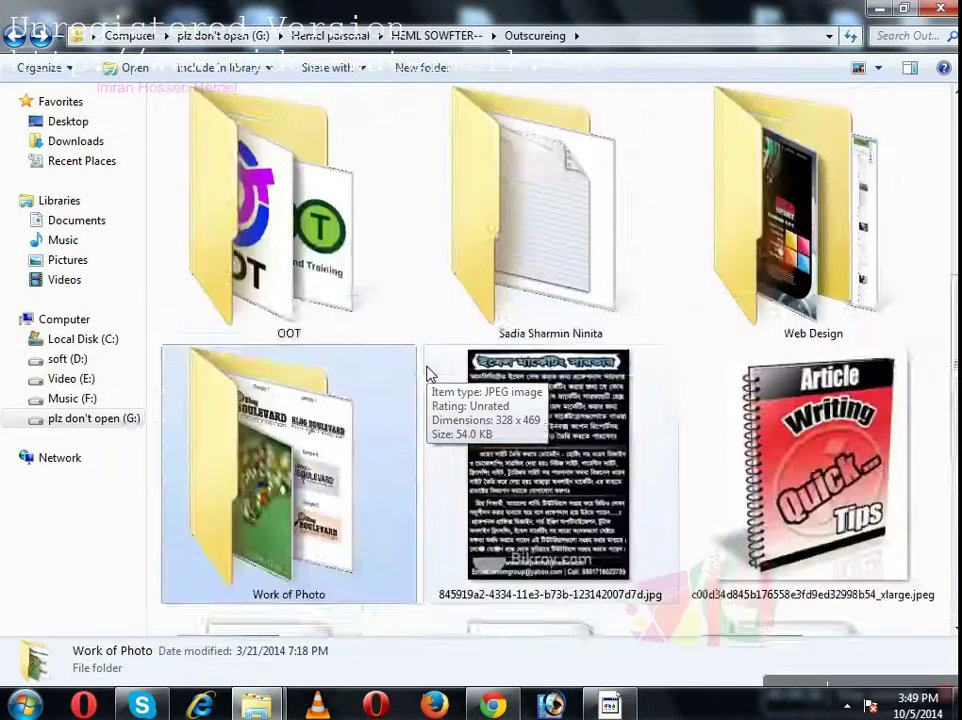
scroll(427, 371, "up", 1)
scroll(427, 371, "up", 1)
left_click(310, 293)
double_click(310, 293)
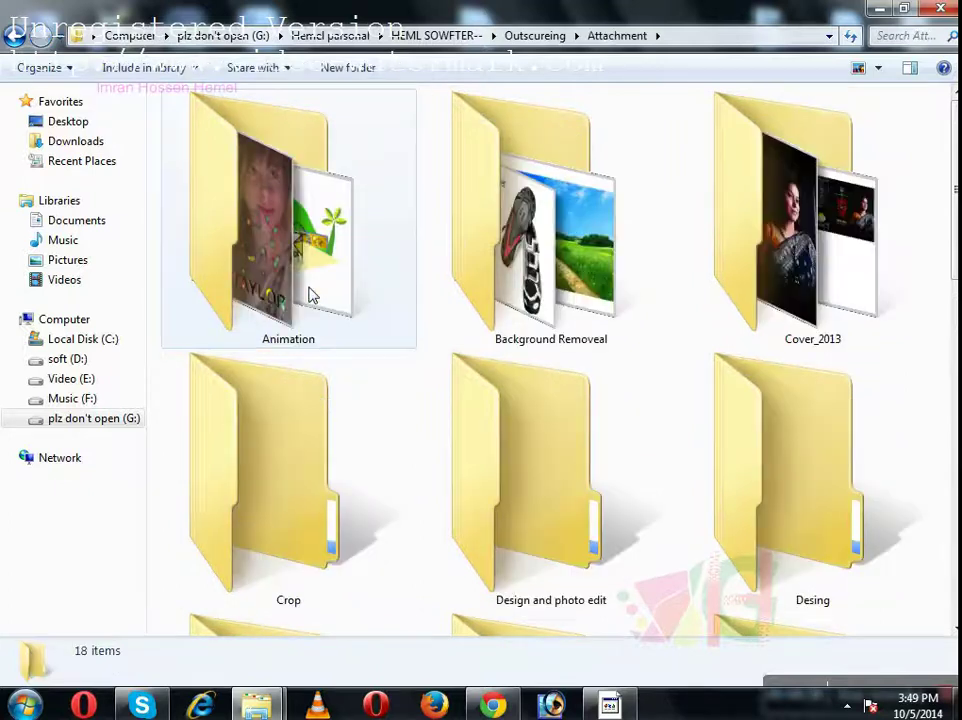
- Open the Remove watermark folder and view screenshot2.jpg full-size
scroll(494, 294, "down", 2)
scroll(494, 294, "down", 2)
scroll(494, 290, "down", 4)
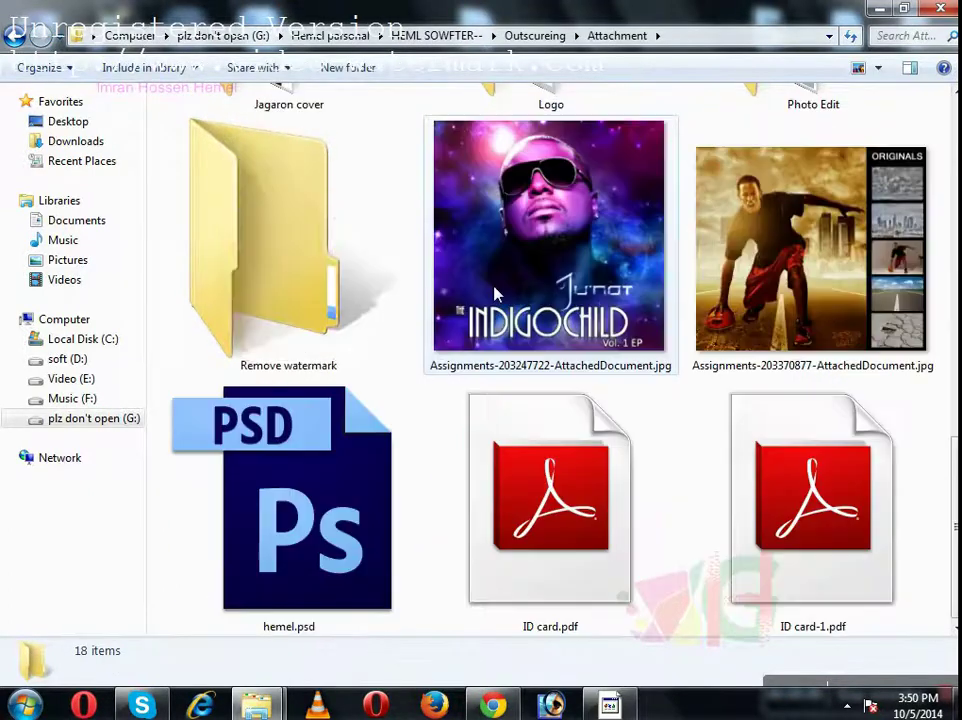
double_click(333, 249)
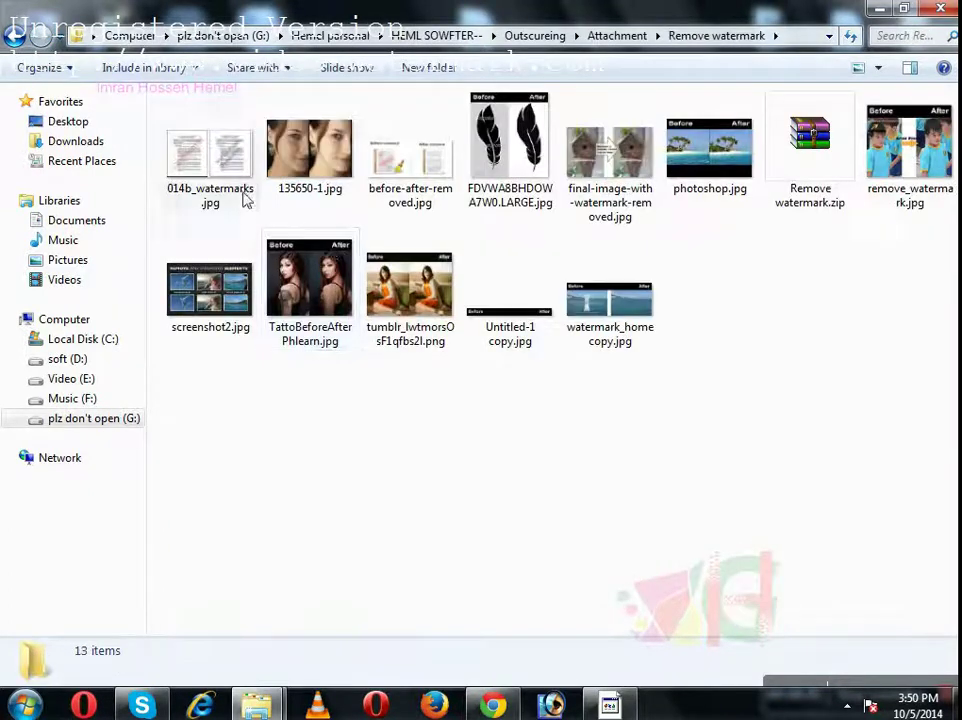
double_click(229, 308)
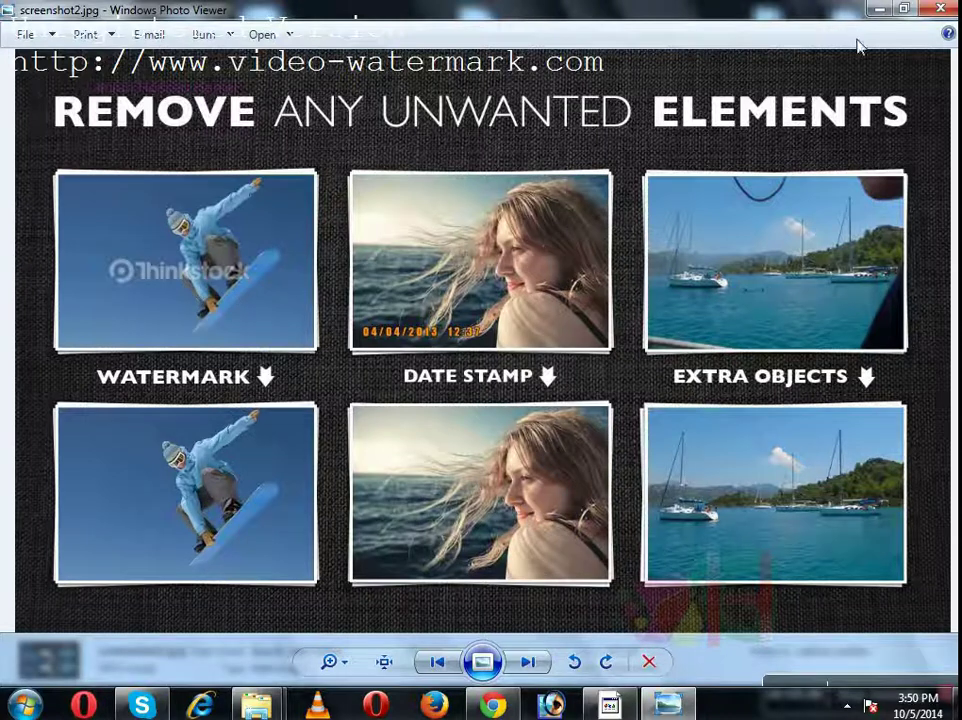
left_click(940, 8)
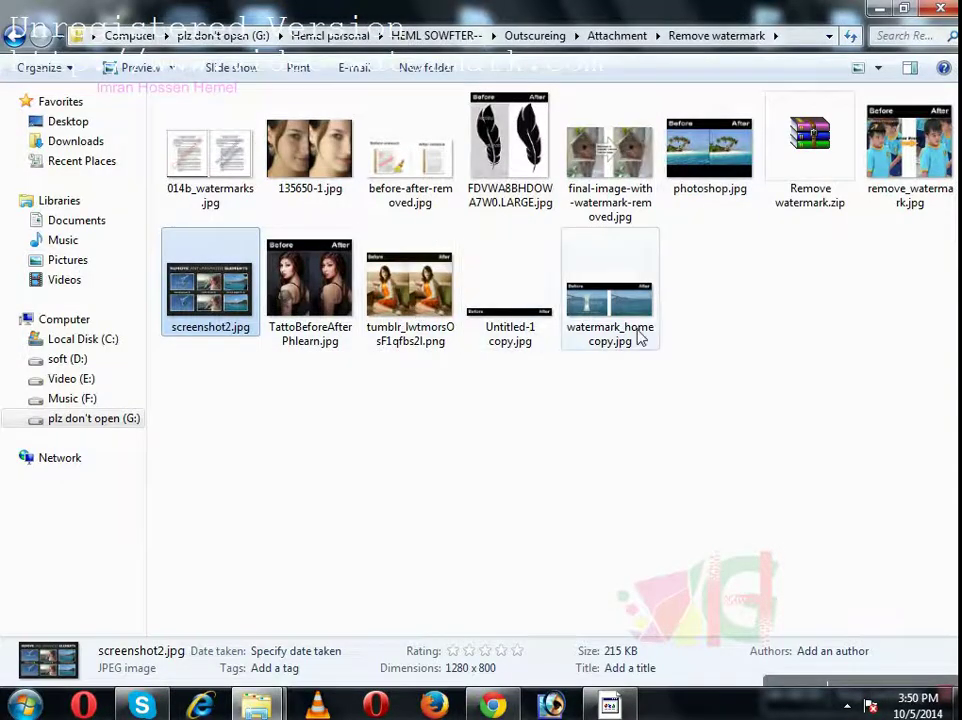
double_click(638, 334)
scroll(573, 330, "up", 2)
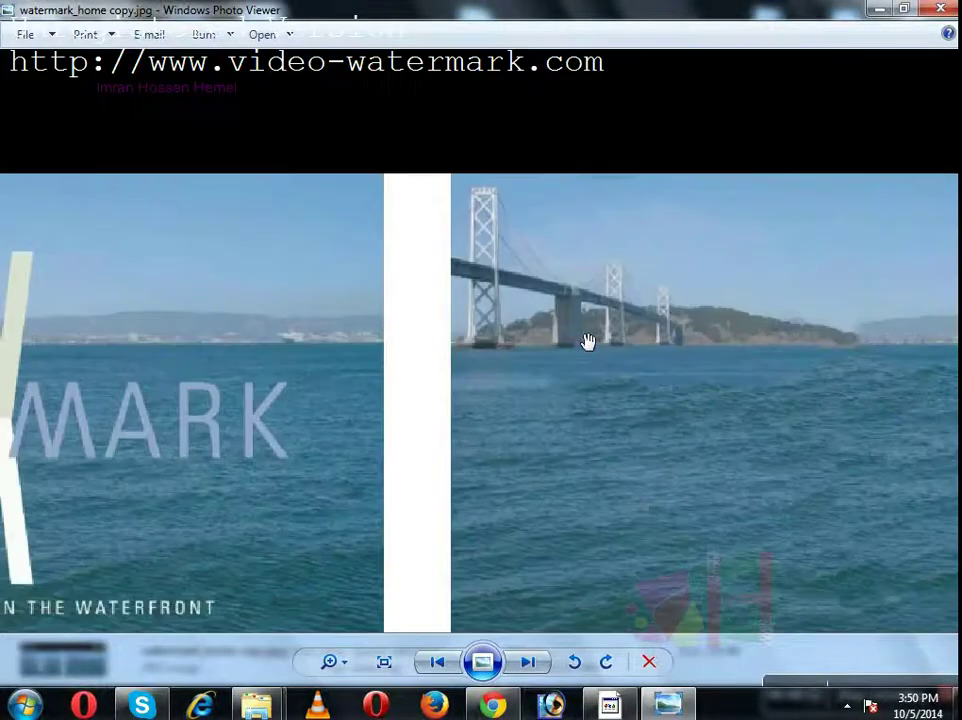
mouse_move(512, 371)
left_mouse_down()
mouse_move(829, 348)
mouse_move(543, 322)
mouse_move(249, 316)
mouse_move(801, 328)
mouse_move(575, 316)
mouse_move(543, 316)
mouse_move(818, 330)
left_mouse_up()
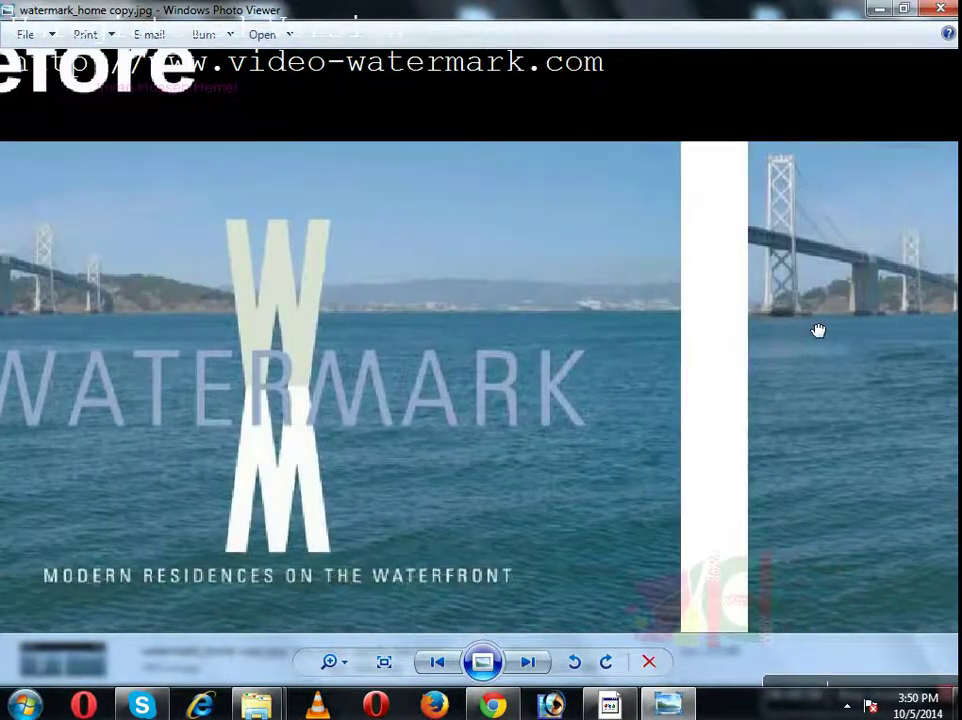
scroll(410, 332, "down", 2)
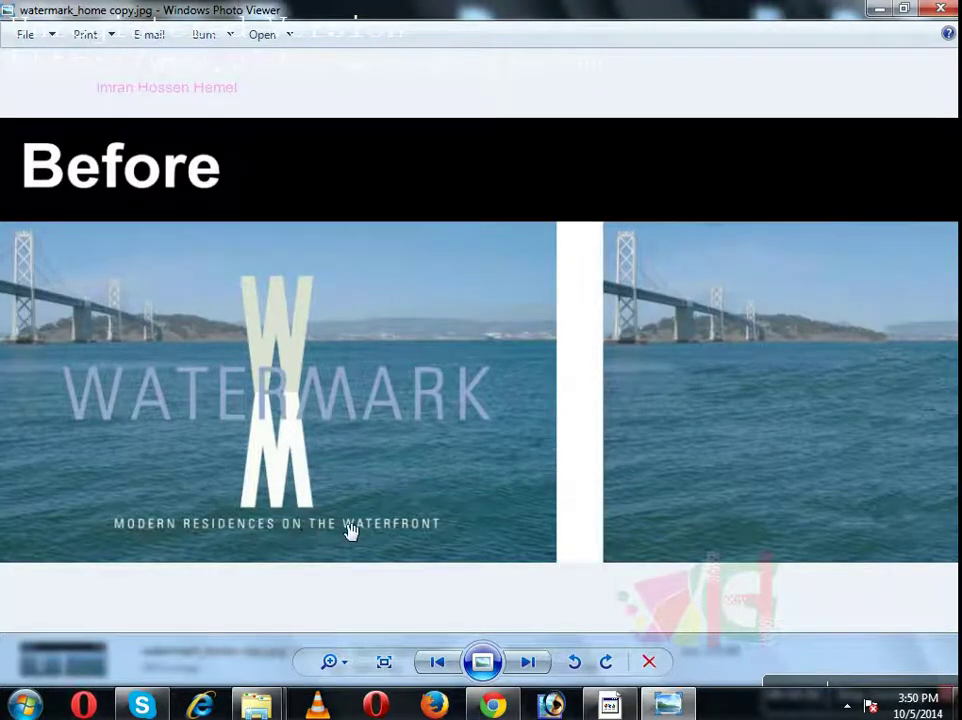
scroll(350, 532, "down", 1)
key("alt+F4")
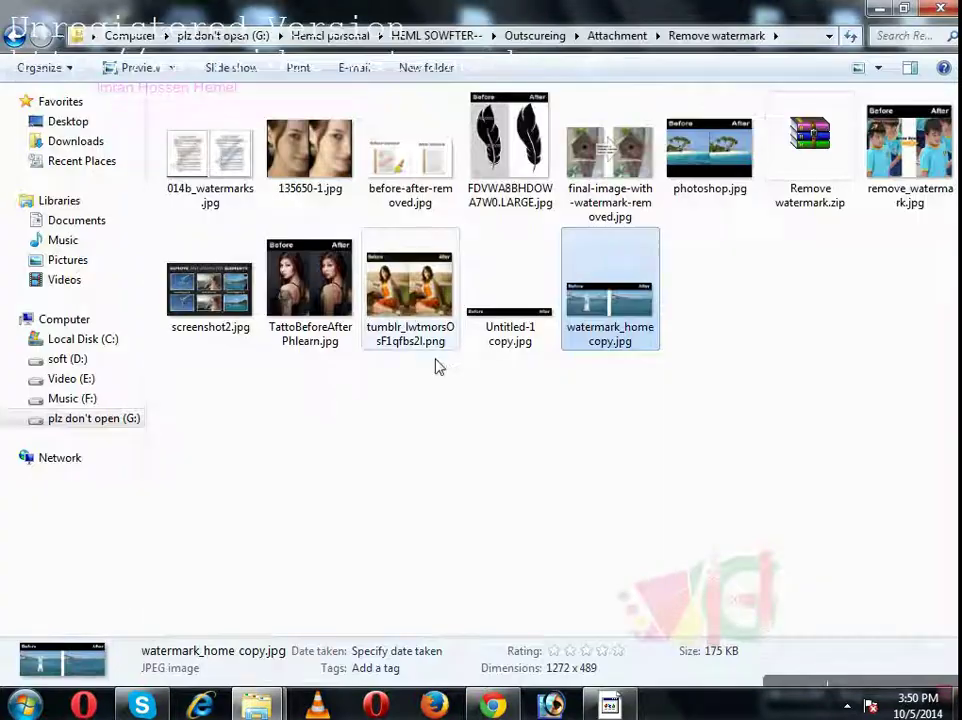
- Open watermark_home copy.jpg in Photoshop and crop it to the watermarked Before photo
mouse_move(605, 630)
left_mouse_down()
mouse_move(617, 331)
mouse_move(517, 258)
left_mouse_up()
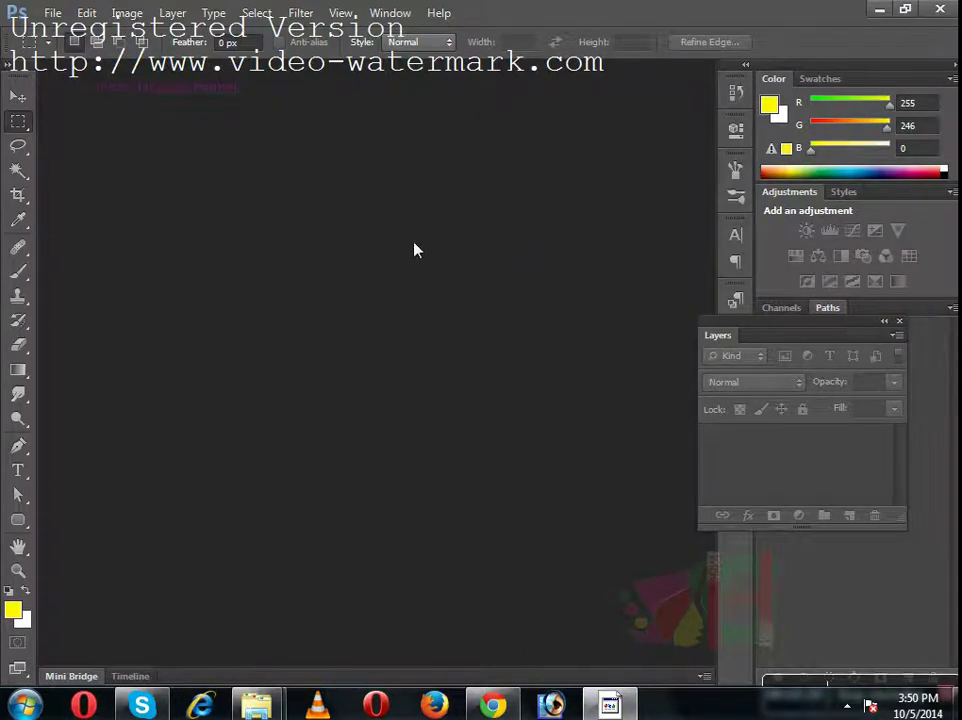
left_click(18, 195)
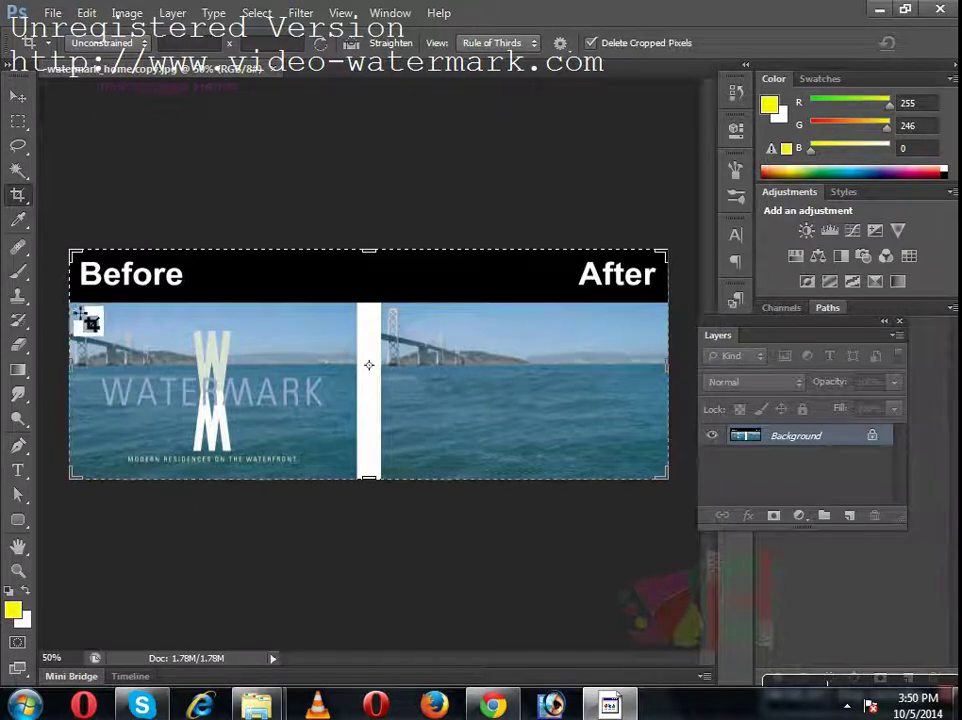
left_click_drag(72, 303, 355, 478)
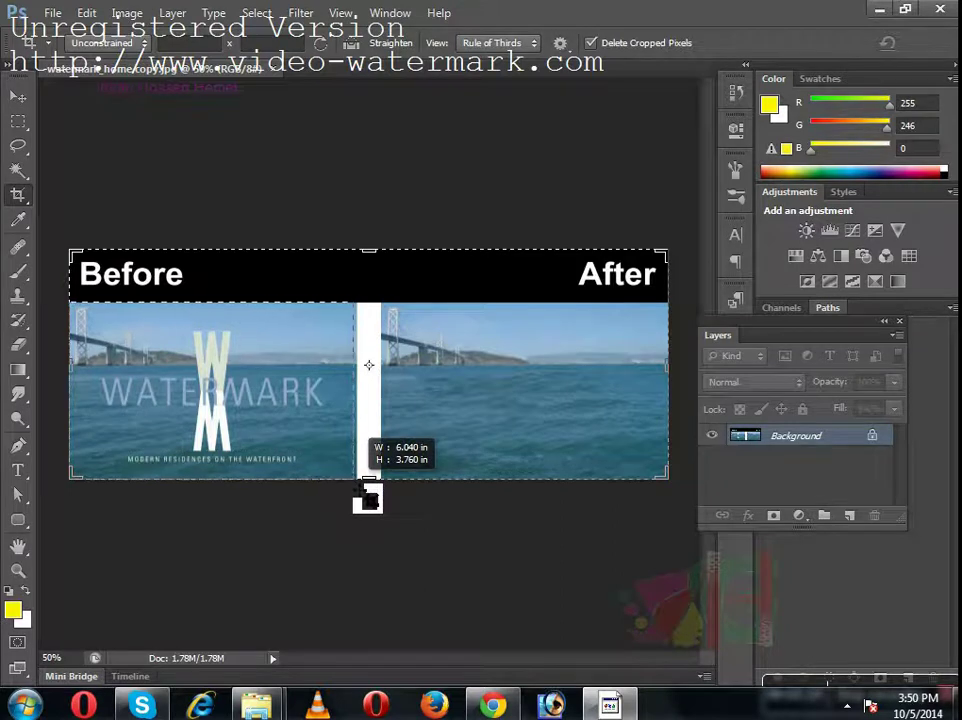
key("Return")
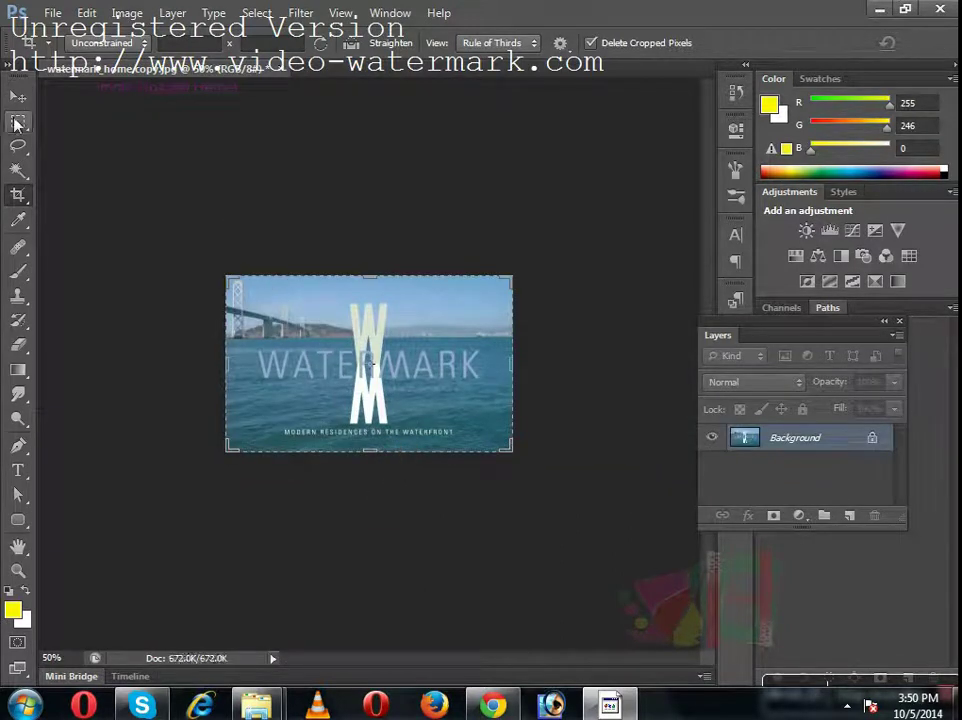
- Zoom in on the cropped photo and start a Save As, browsing to the Desktop
left_click(17, 122)
key("ctrl+plus")
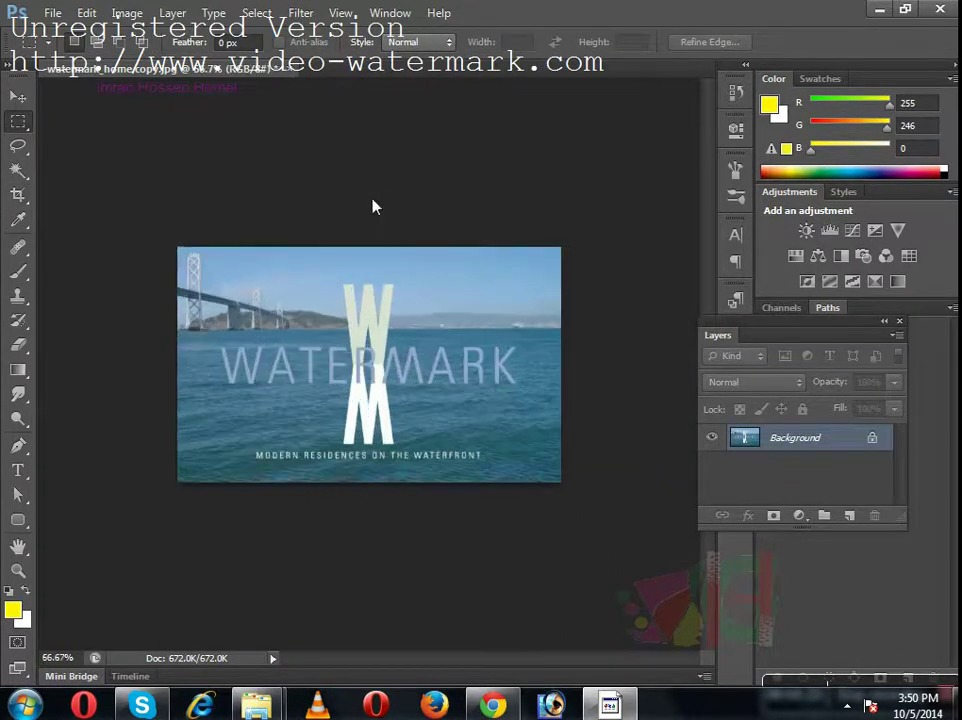
key("ctrl+shift+s")
left_click(258, 225)
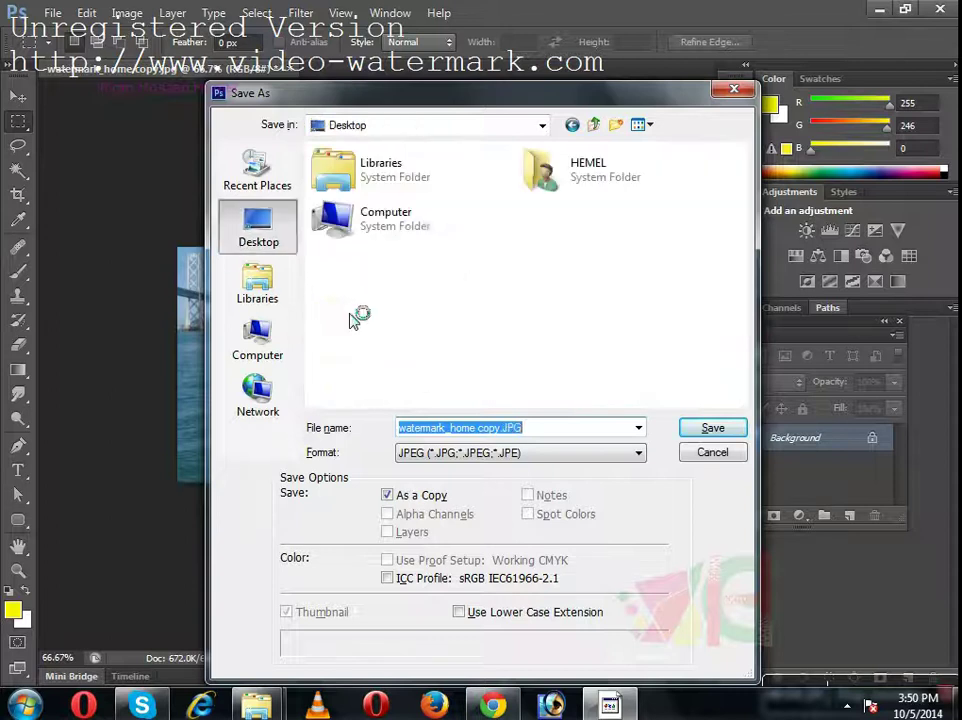
- Browse the Save As dialog to D: > Tutorial > Make > Episode > Video Tutorial
left_click(258, 338)
double_click(522, 189)
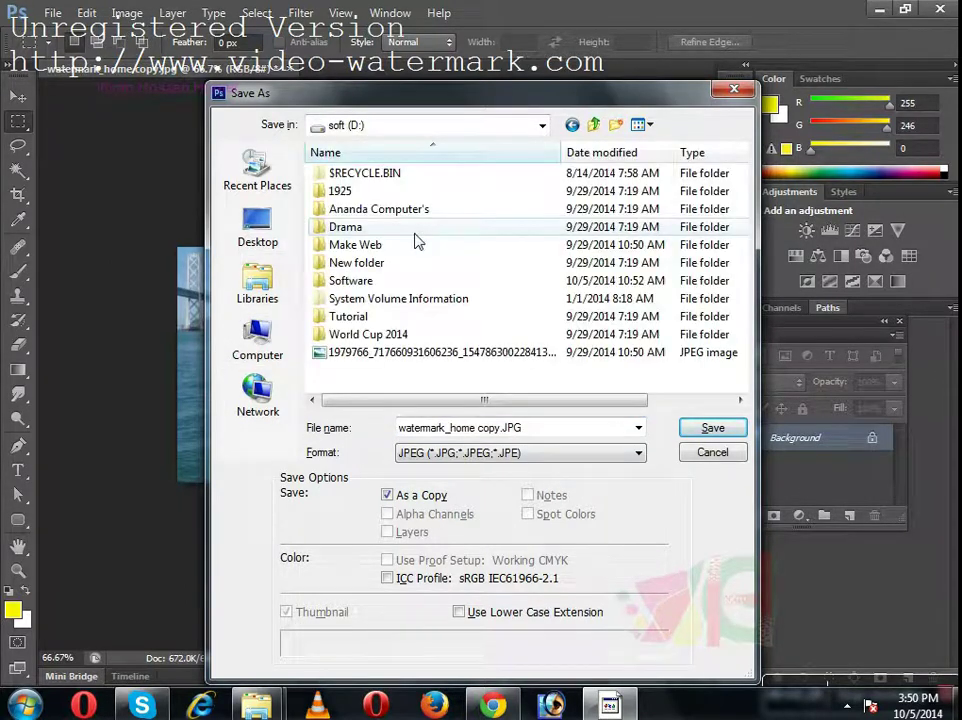
double_click(365, 316)
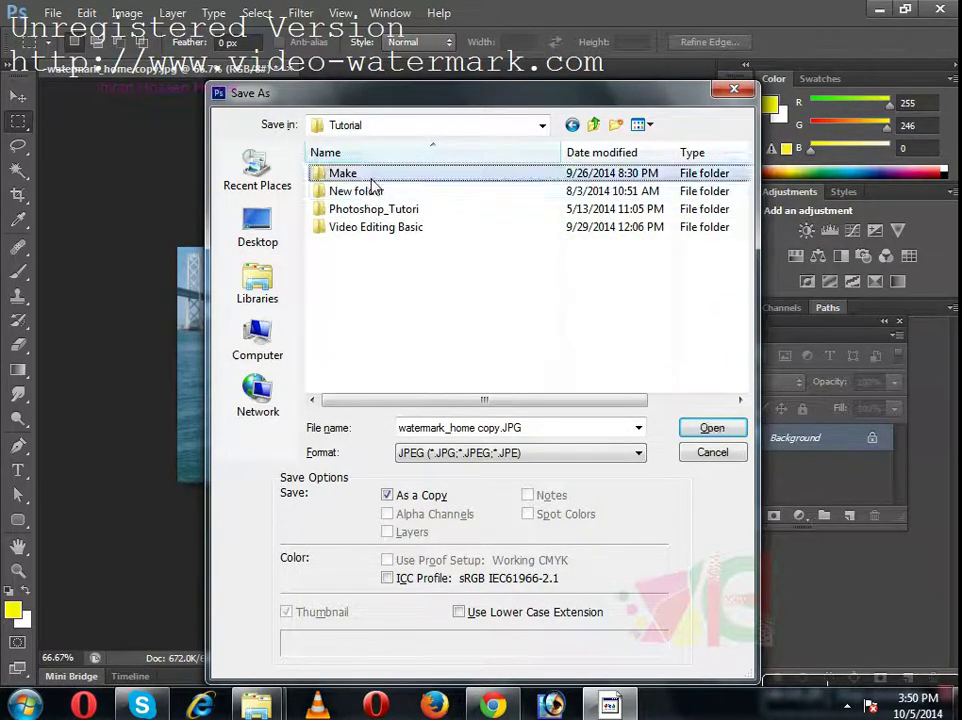
double_click(360, 175)
double_click(385, 175)
left_click(389, 191)
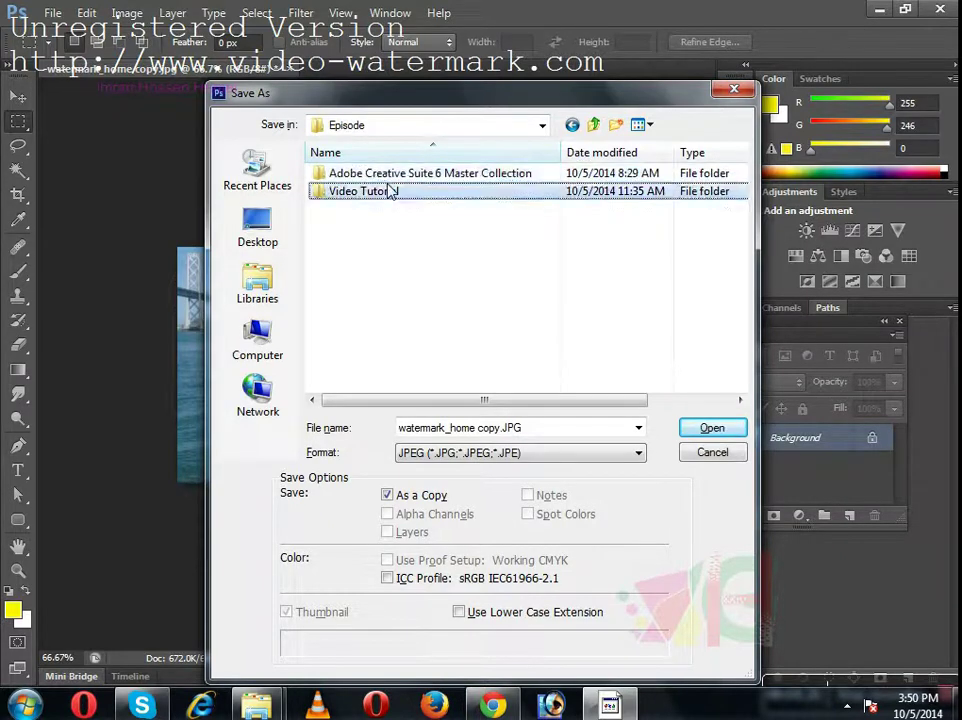
double_click(389, 191)
- Go into 18 Practical Tutorial > 15 Watermarking and Watermark Removal
scroll(386, 343, "down", 1)
scroll(386, 343, "down", 1)
scroll(386, 343, "down", 1)
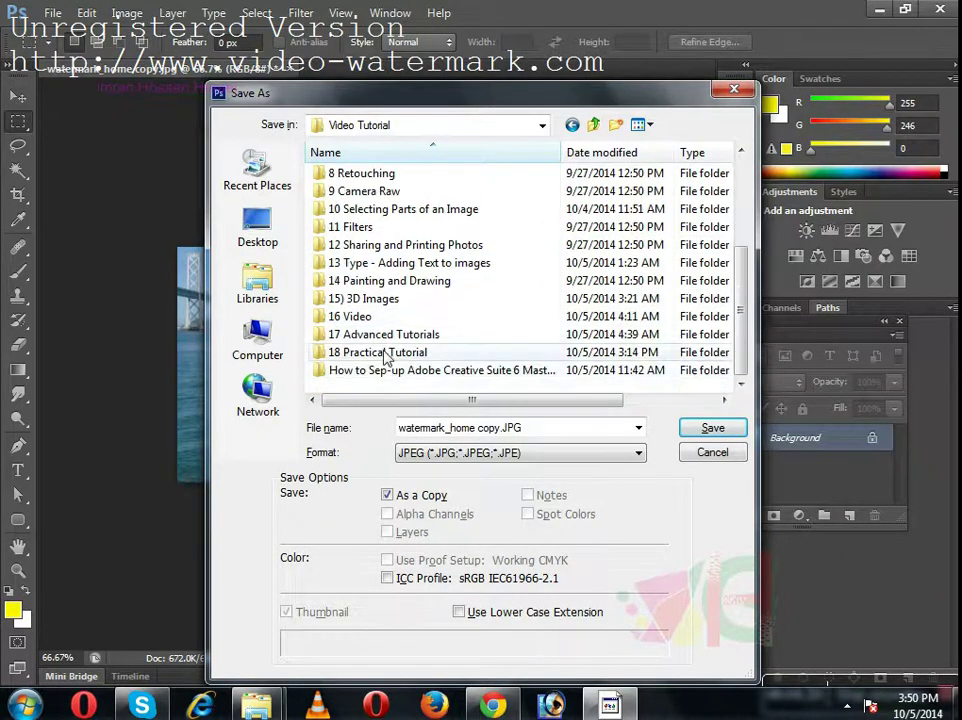
double_click(386, 353)
scroll(393, 345, "down", 1)
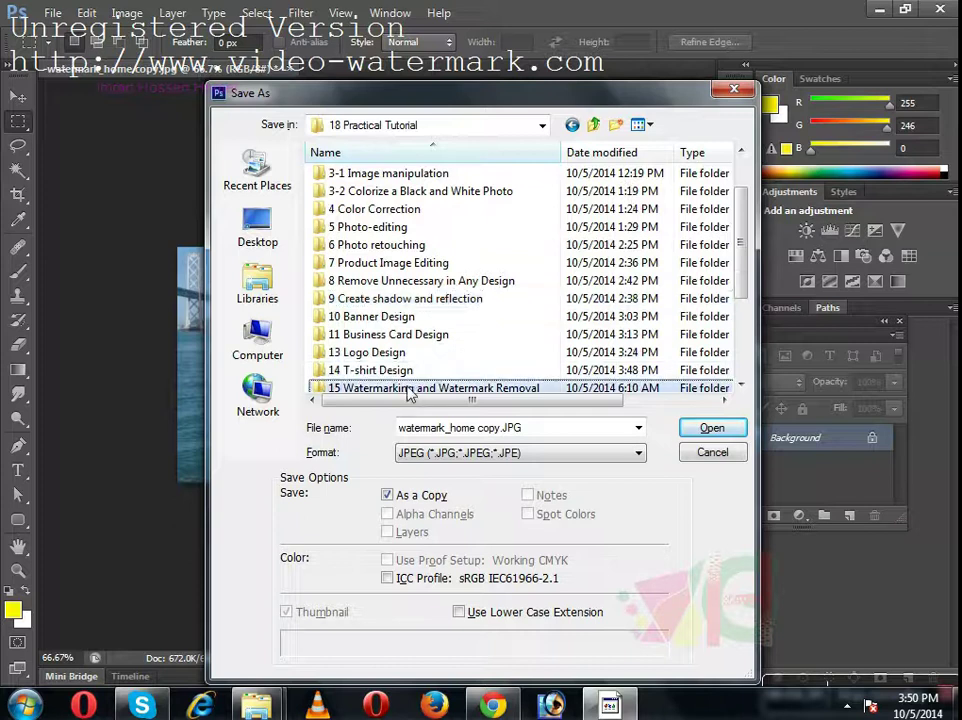
scroll(408, 393, "down", 2)
double_click(477, 284)
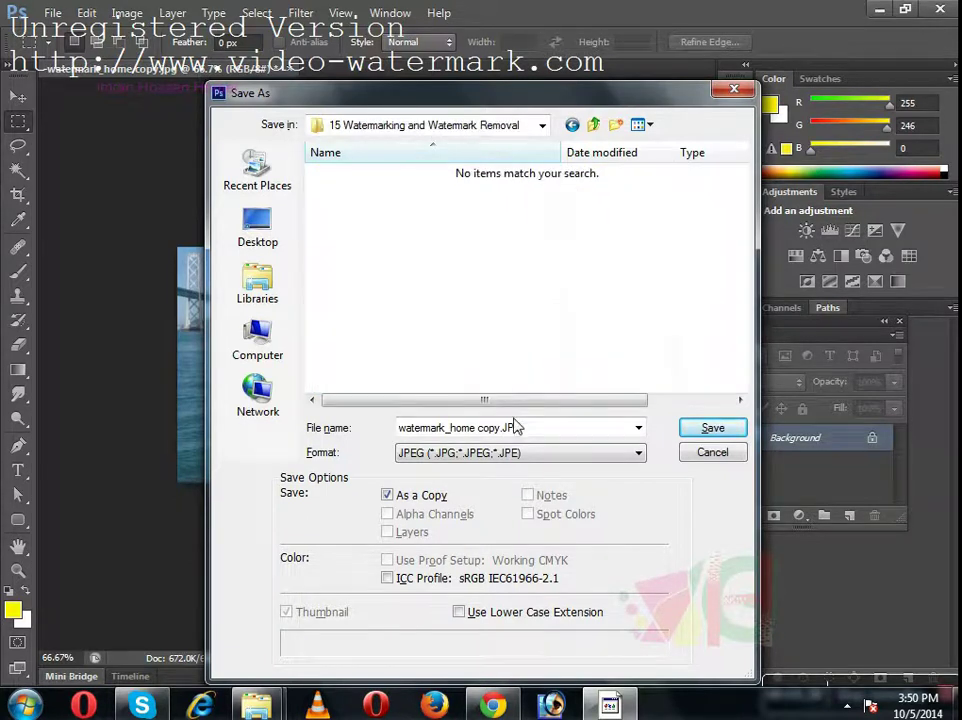
- Save as watermark_home copy.JPG at maximum JPEG quality, then close without saving the original
left_click(708, 432)
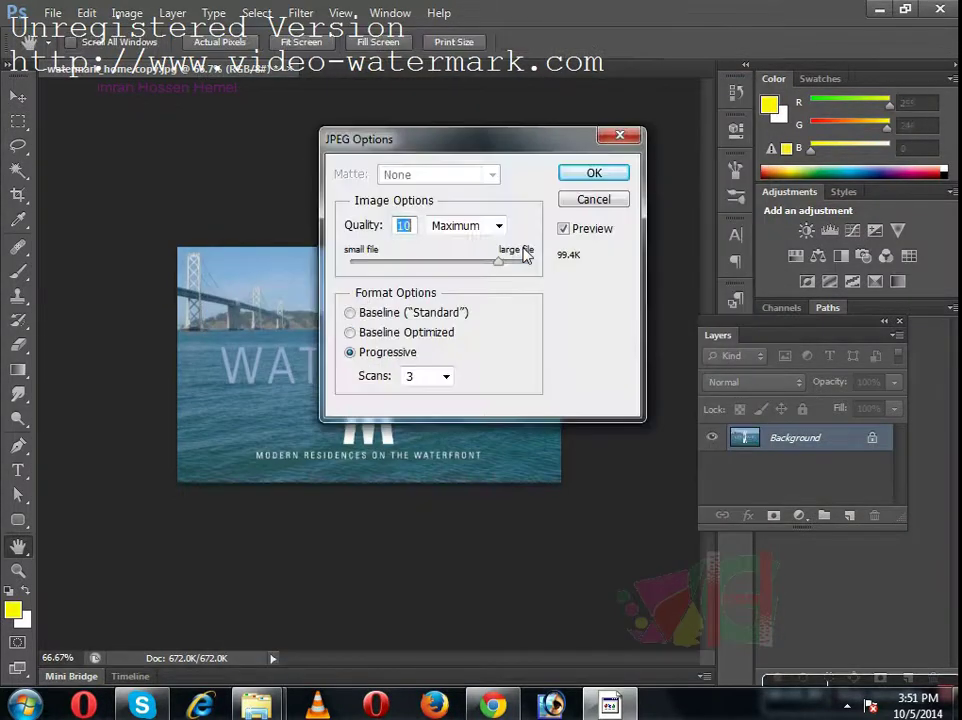
key("Return")
key("ctrl+w")
key("Return")
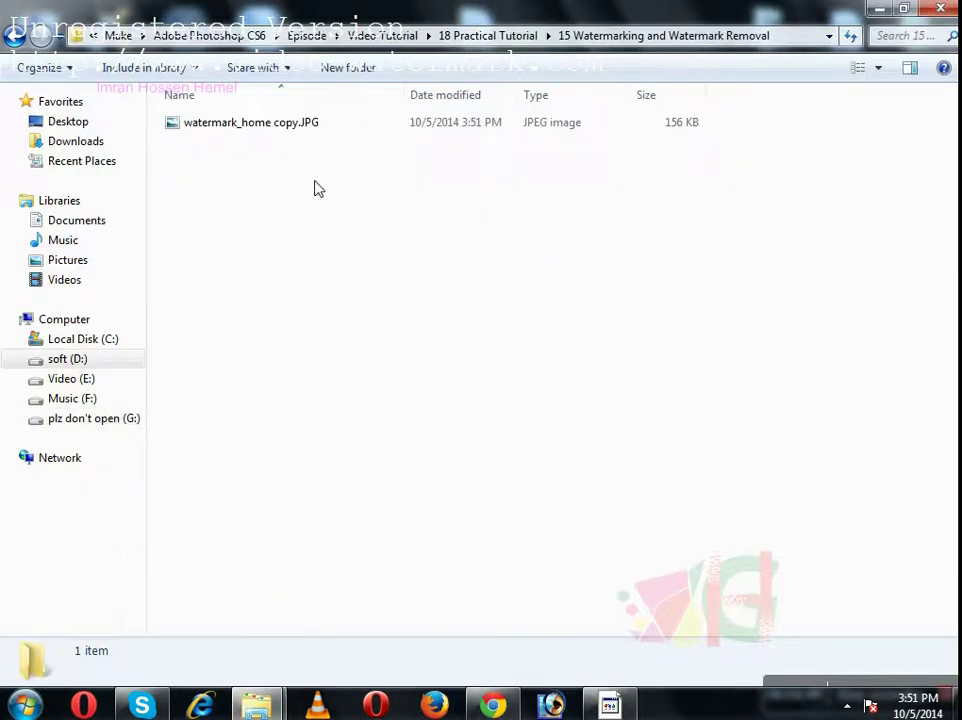
- Open the saved watermark_home copy.JPG in Photoshop and zoom to 200% on the W mark
left_click(272, 133)
left_click_drag(272, 133, 605, 690)
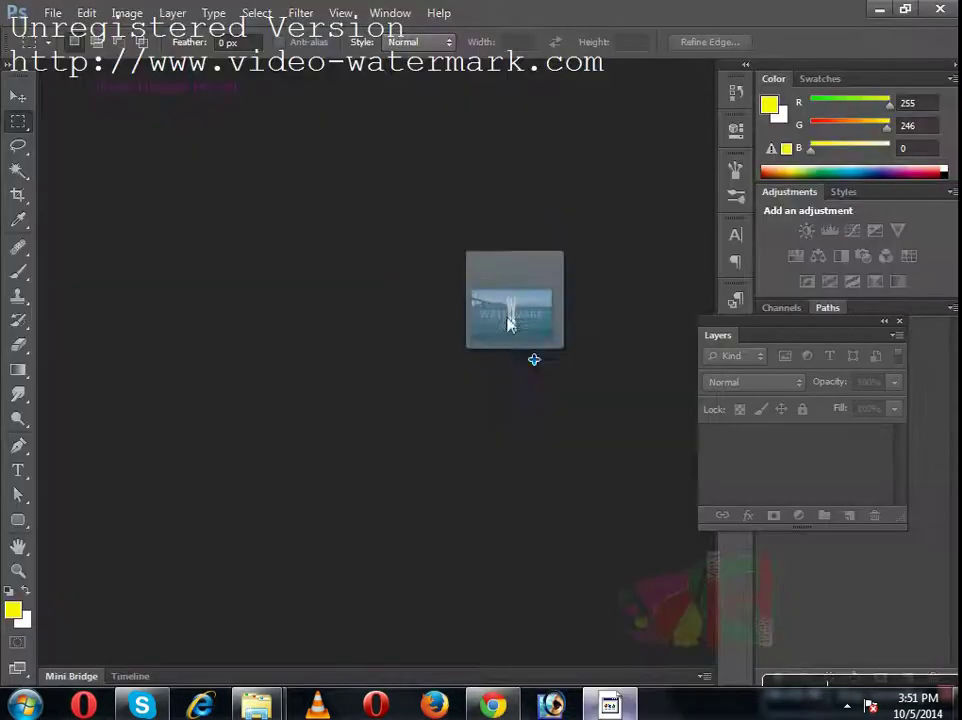
left_click_drag(605, 692, 502, 273)
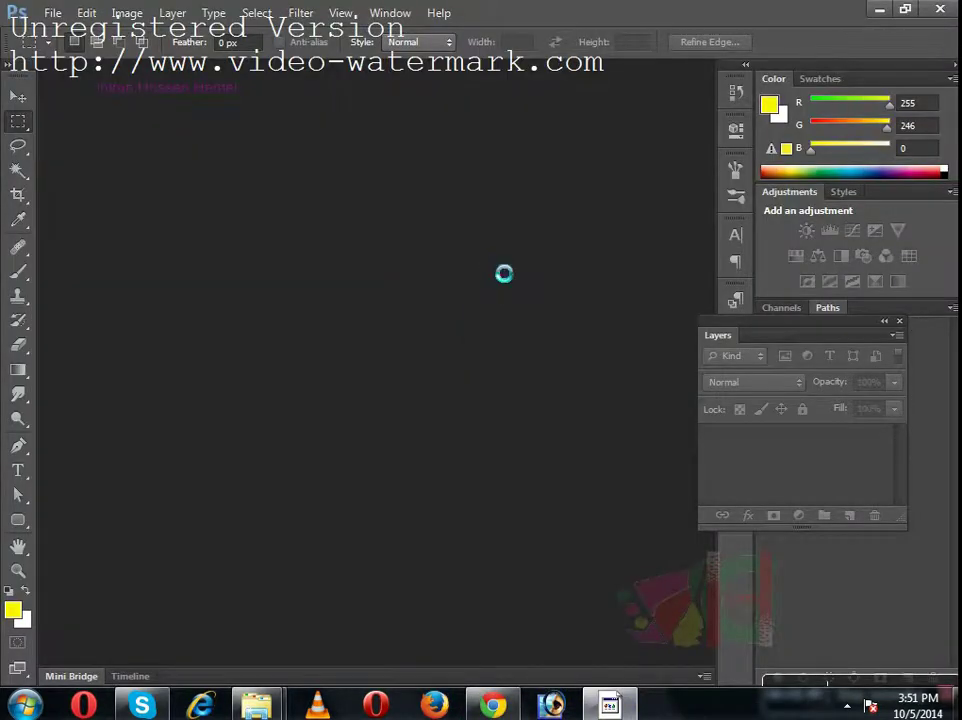
key("Tab")
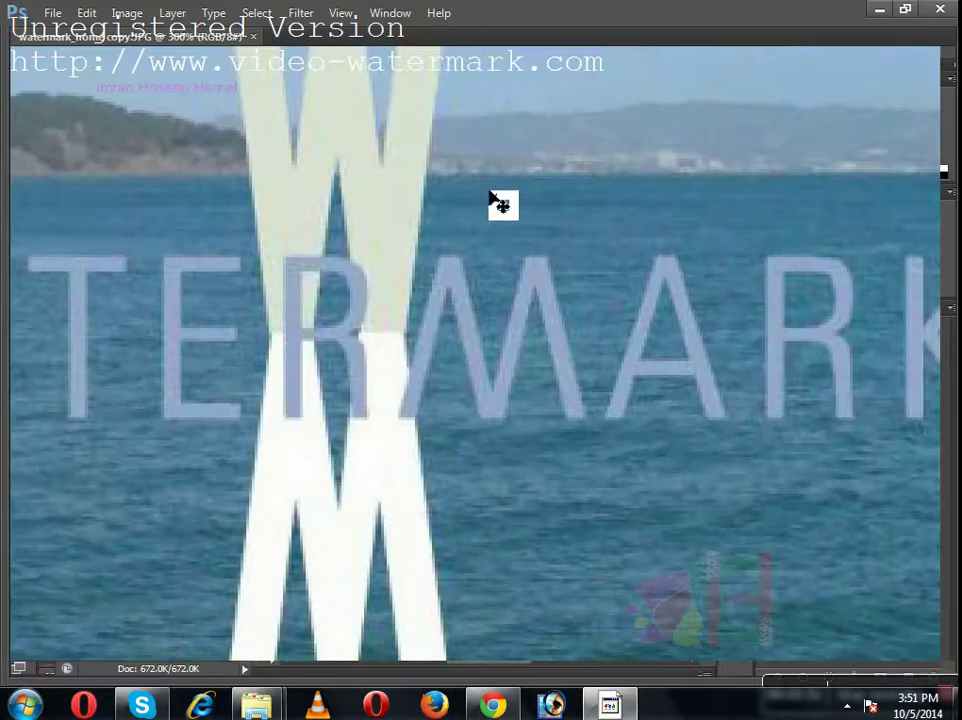
key("ctrl+minus")
key("ctrl+1")
key("Tab")
key("ctrl+plus")
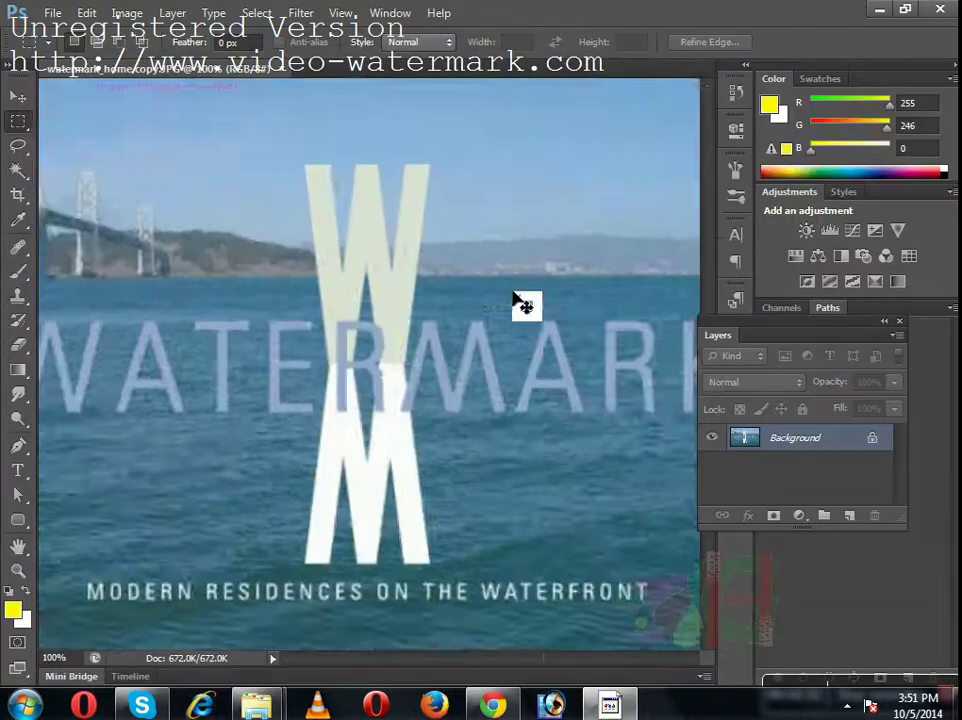
key("Tab")
- Select the Clone Stamp, duplicate the Background layer, and zoom to 300% on the tagline
key("Tab")
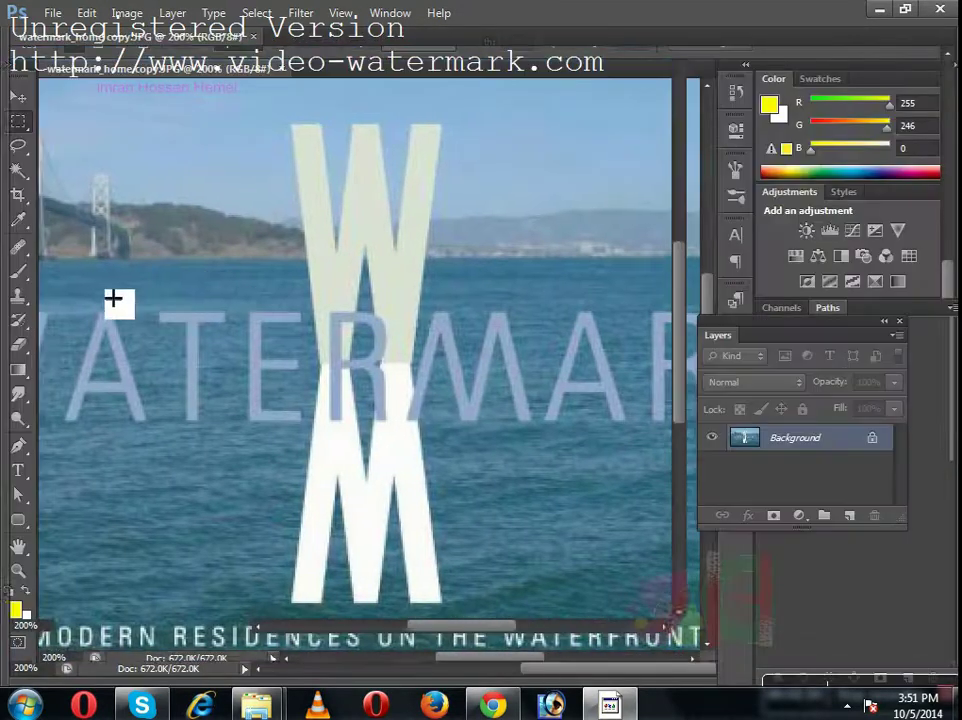
left_click(17, 298)
key("Tab")
left_click_drag(380, 445, 360, 263)
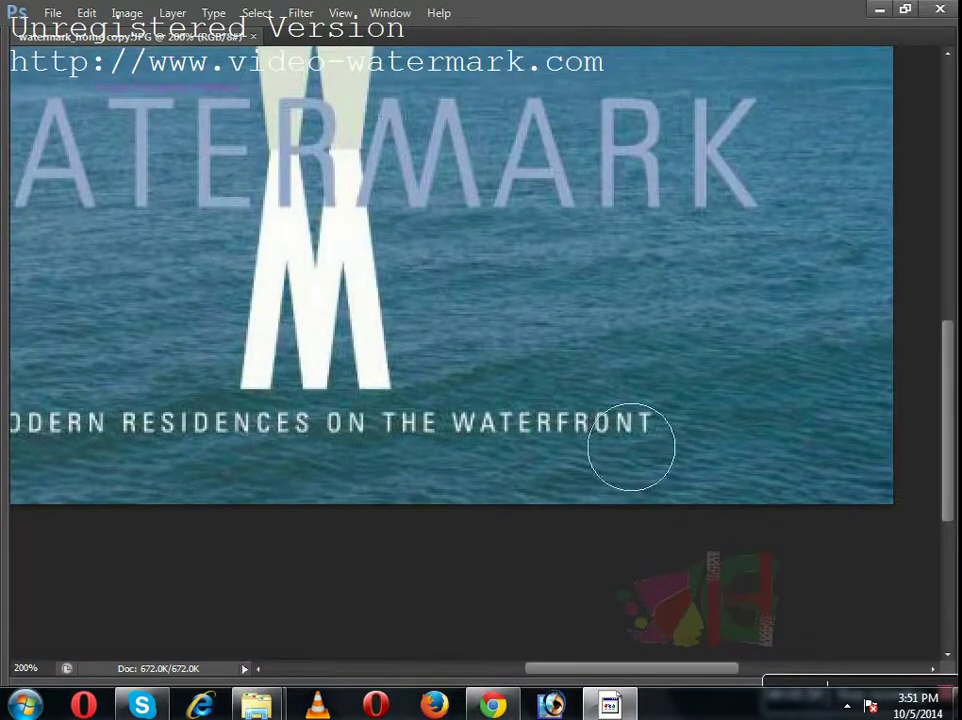
key("Tab")
left_click_drag(787, 437, 849, 515)
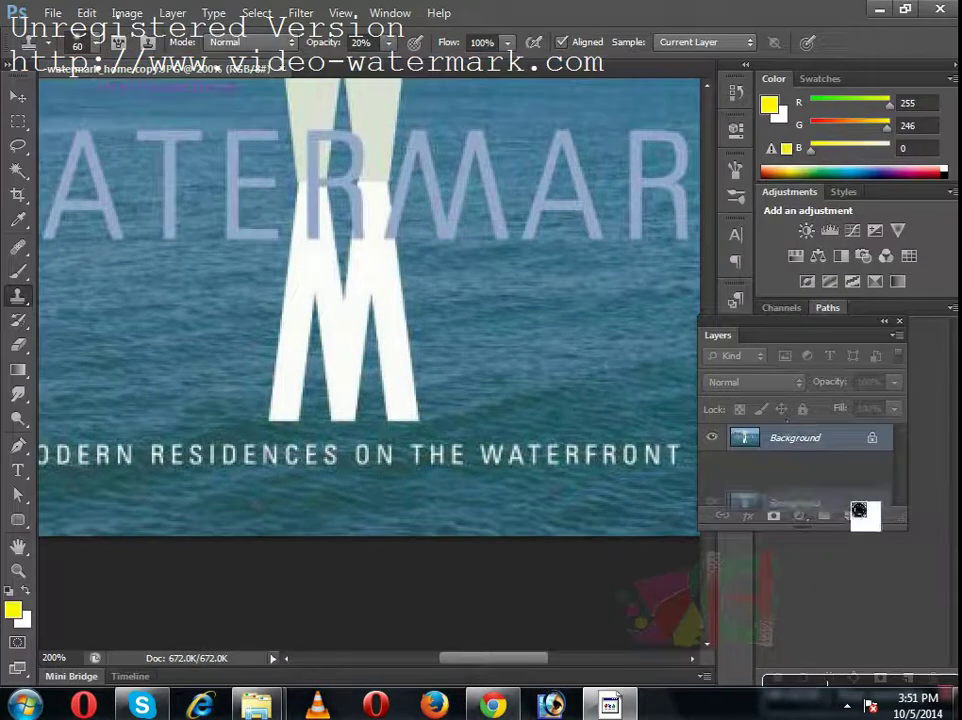
left_click(849, 515)
key("Tab")
key("ctrl+plus")
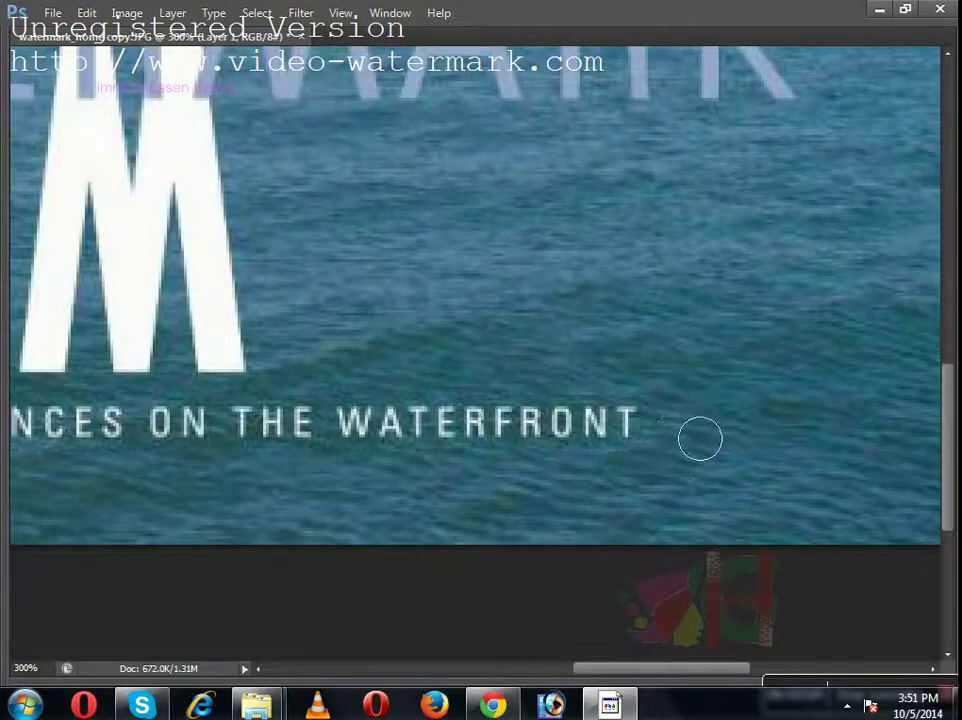
- Sample clean water, delete the extra Layer 1, and clone over the end of WATERFRONT
left_click(729, 436, "alt")
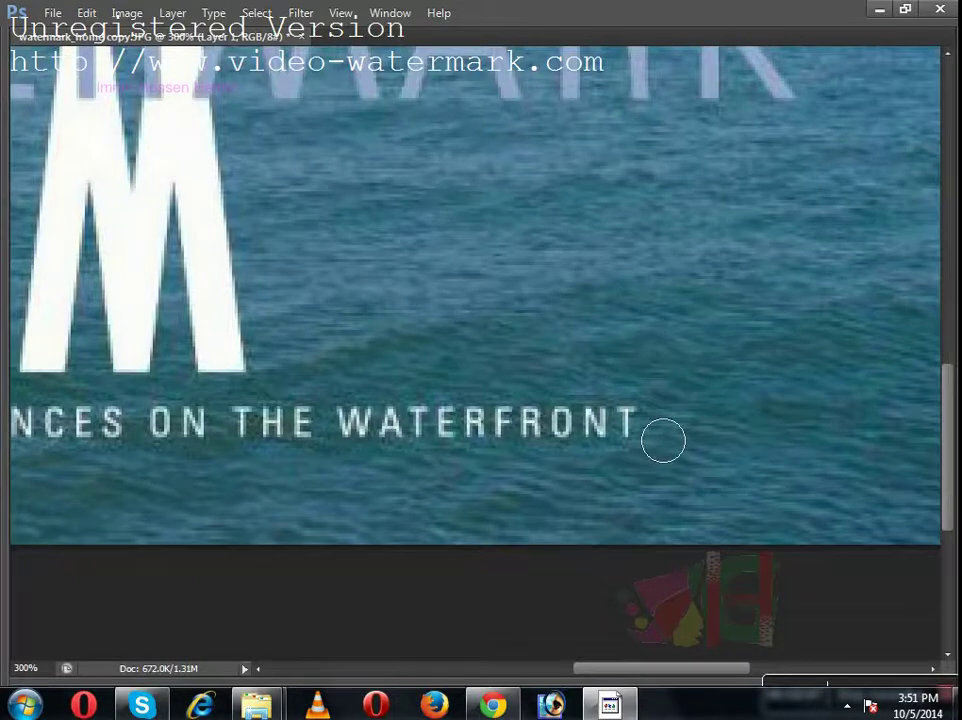
key("Tab")
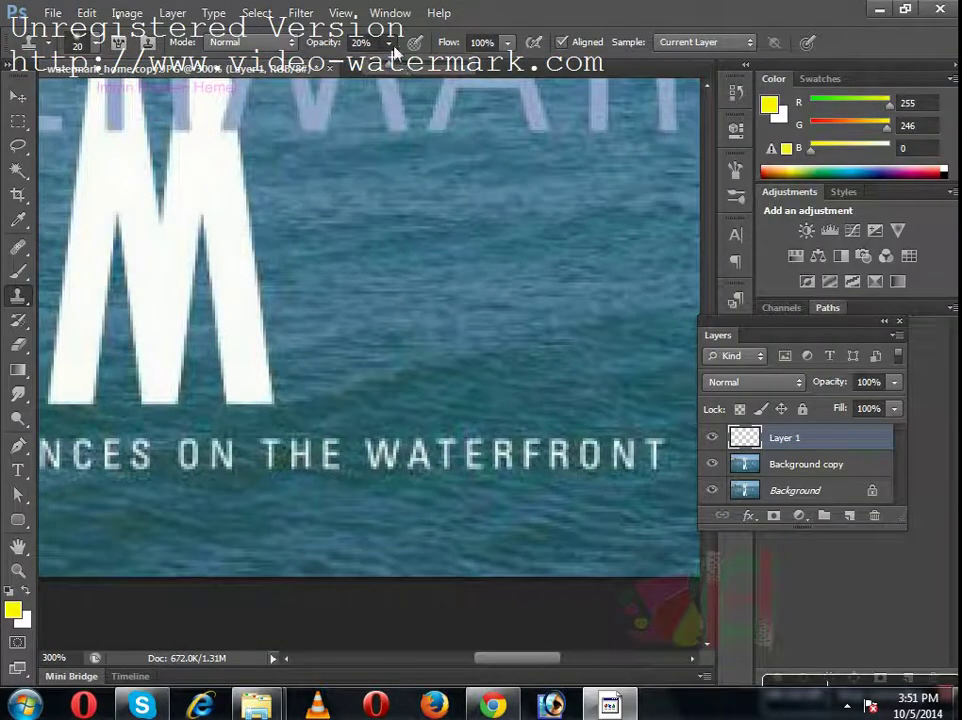
left_click_drag(785, 438, 883, 521)
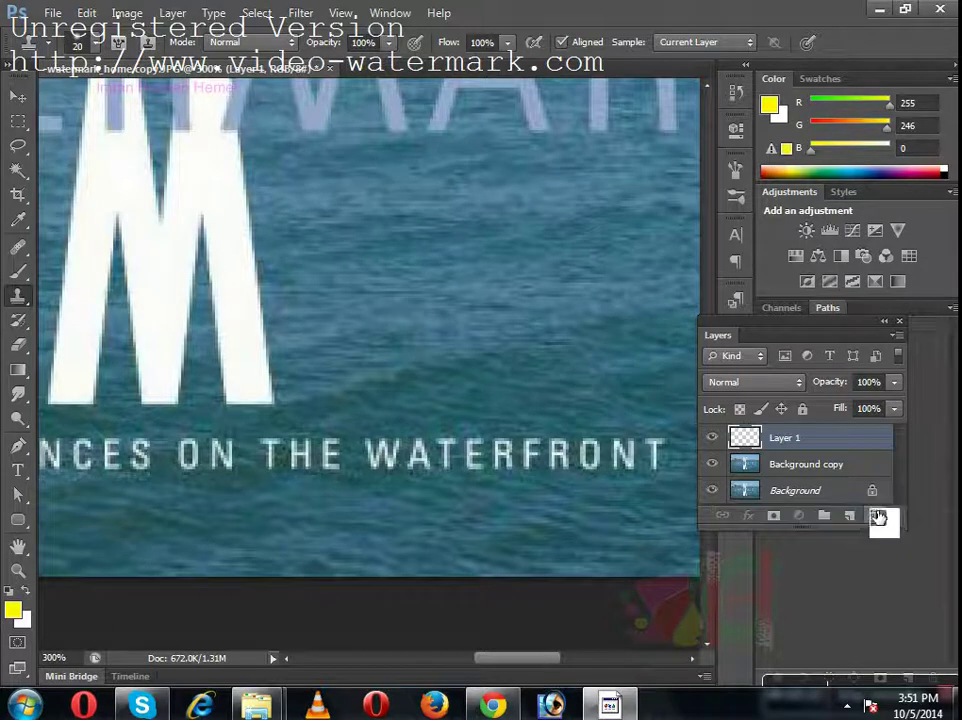
left_click_drag(878, 517, 880, 522)
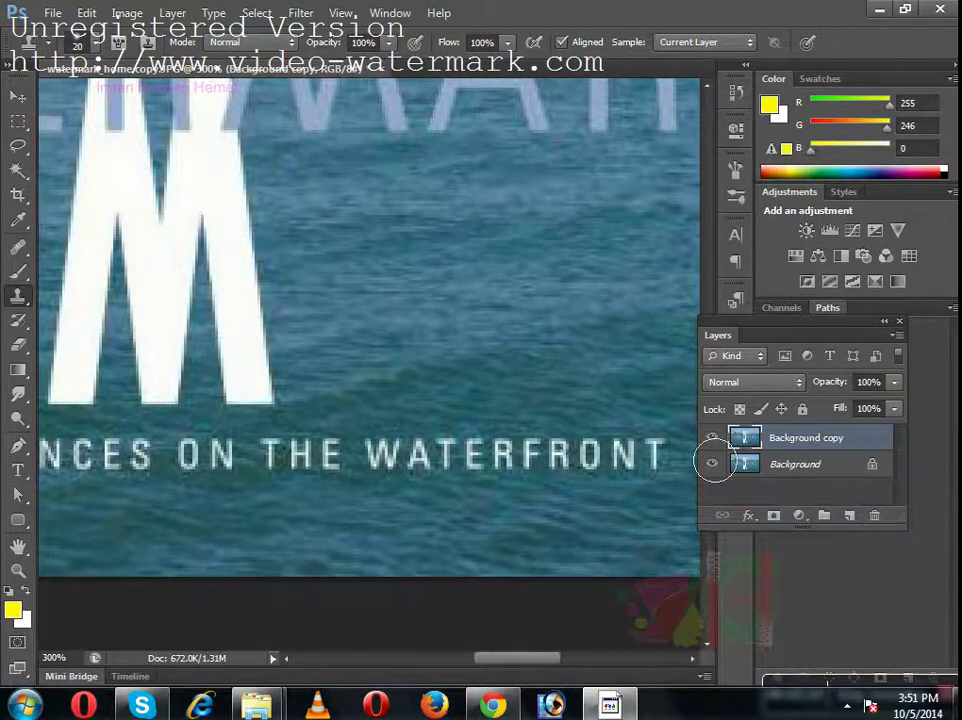
key("Tab")
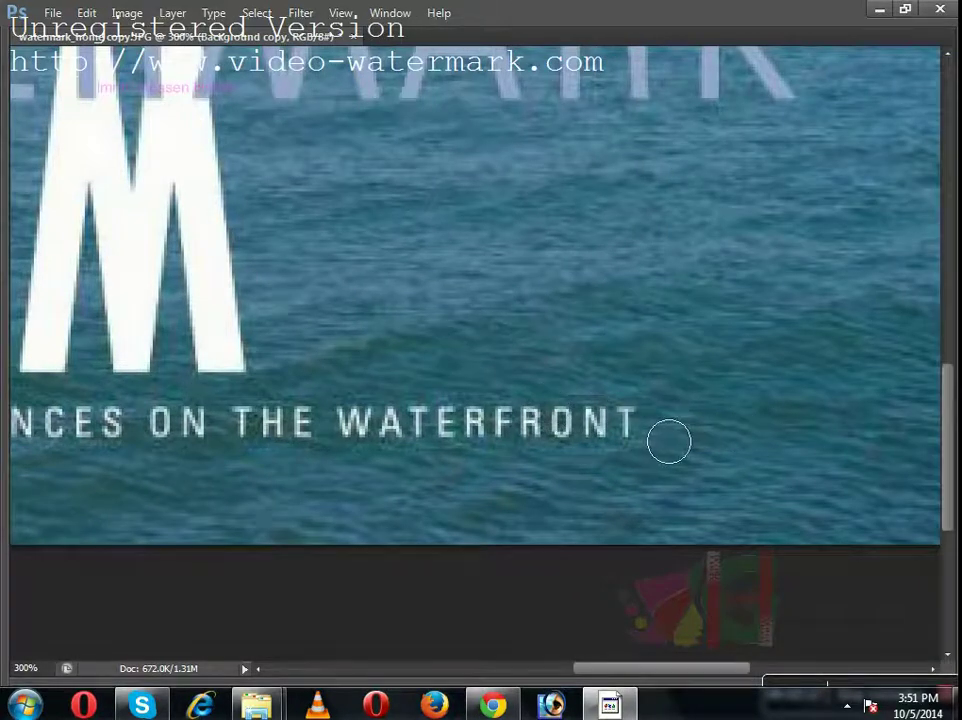
mouse_move(668, 440)
left_mouse_down()
mouse_move(569, 445)
mouse_move(460, 425)
left_mouse_up()
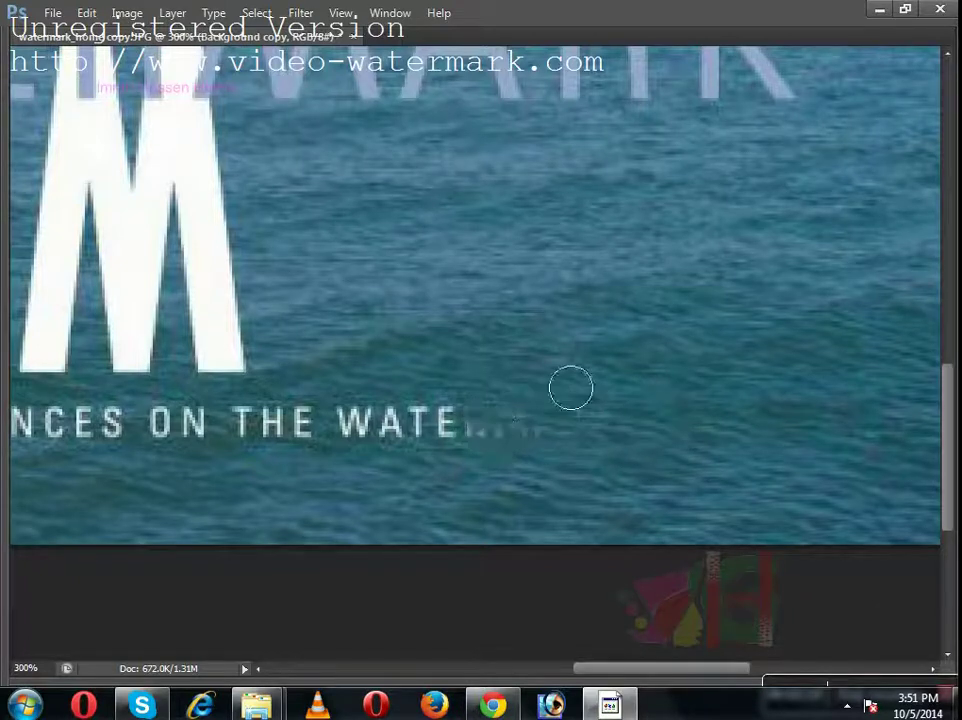
- Clone water over WATERFRONT, THE and the MO of MODERN
mouse_move(573, 449)
left_mouse_down()
mouse_move(442, 438)
mouse_move(618, 397)
left_mouse_up()
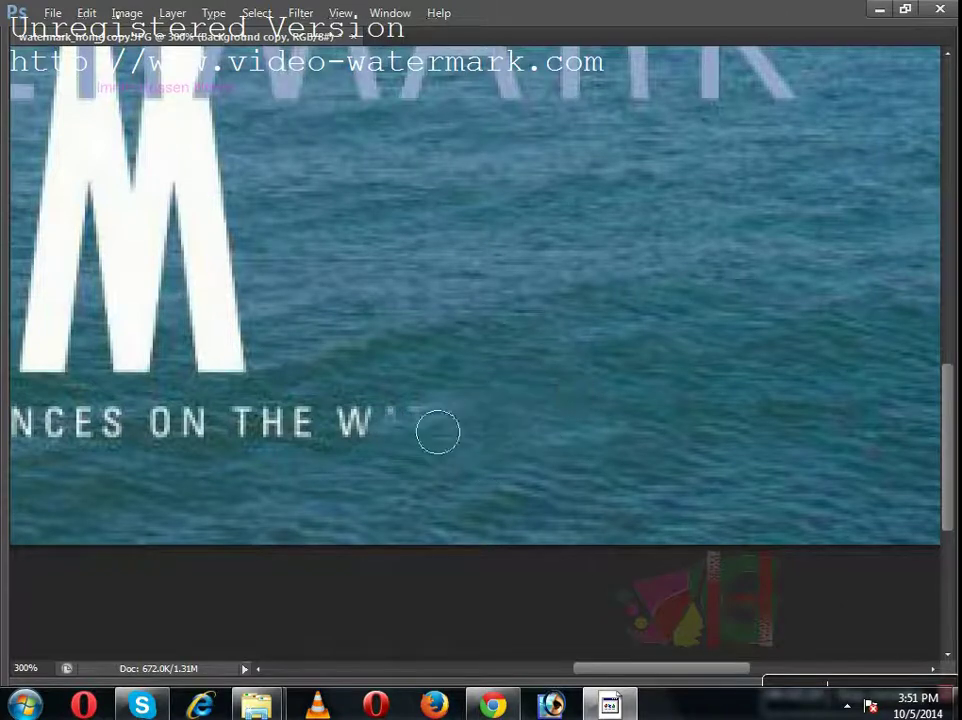
left_click_drag(436, 432, 378, 451)
mouse_move(384, 392)
left_mouse_down()
mouse_move(536, 344)
mouse_move(530, 371)
left_mouse_up()
left_click_drag(419, 417, 526, 344)
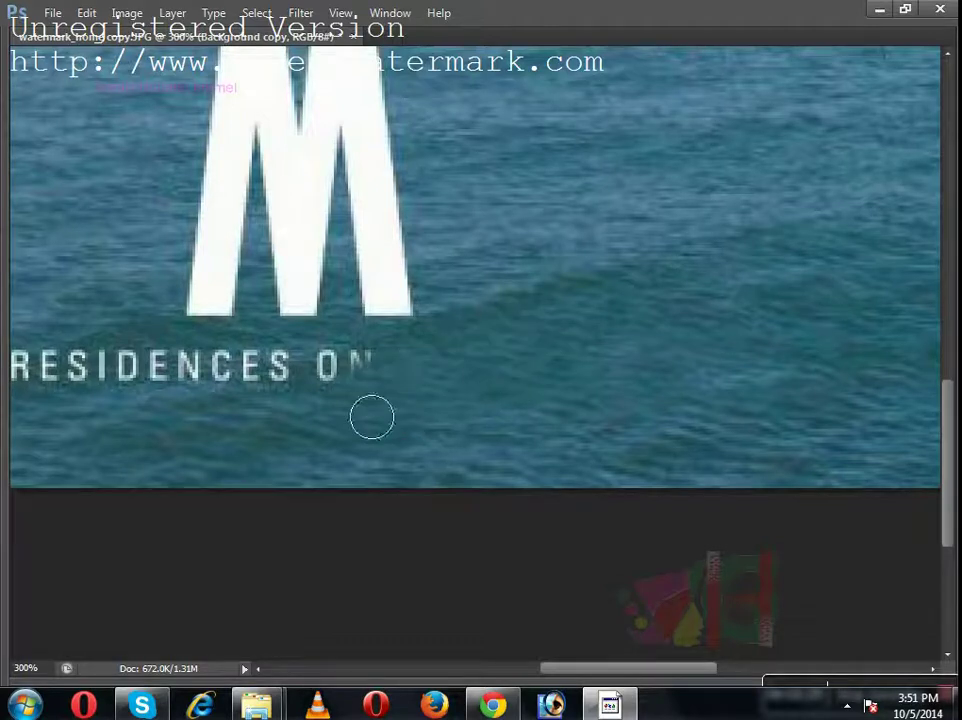
left_click_drag(396, 396, 837, 346)
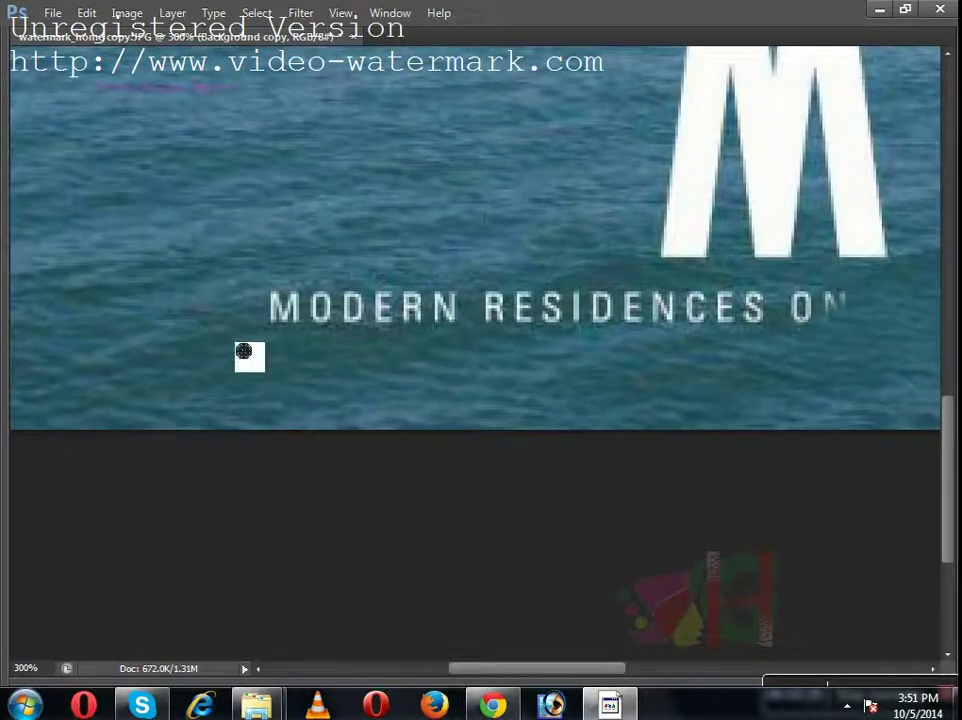
left_click_drag(275, 306, 358, 340)
- Resample water, paint out the rest of MODERN, RESIDENCES and ON, then zoom out to 200%
left_click(429, 270, "alt")
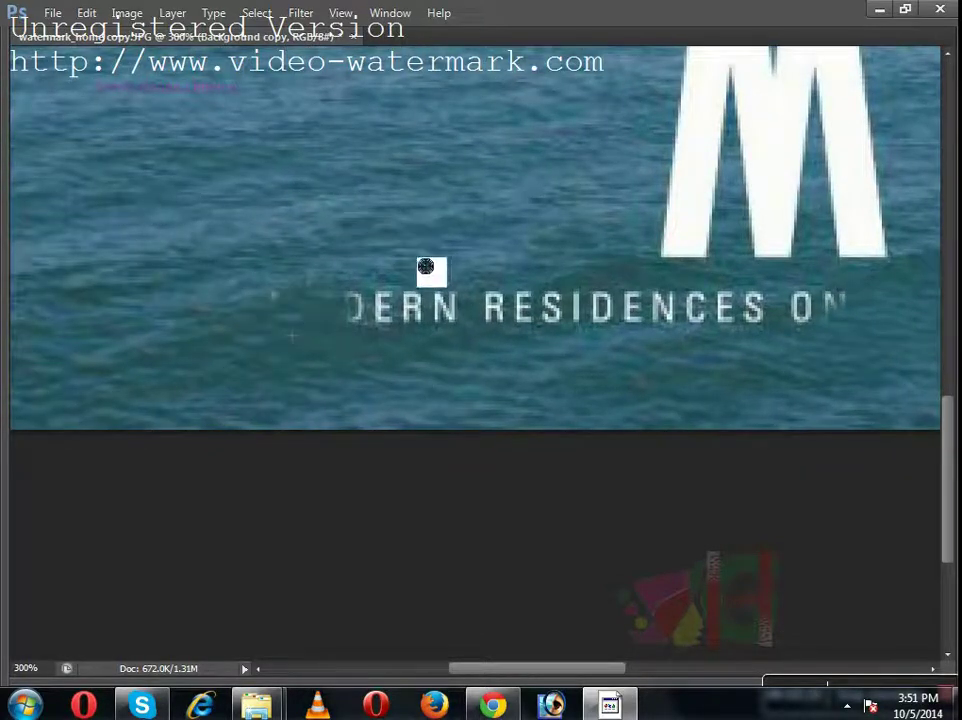
mouse_move(288, 328)
left_mouse_down()
mouse_move(338, 344)
mouse_move(490, 320)
left_mouse_up()
mouse_move(417, 350)
left_mouse_down()
mouse_move(502, 324)
mouse_move(586, 318)
mouse_move(659, 329)
left_mouse_up()
left_click(580, 356, "alt")
mouse_move(580, 356)
left_mouse_down()
mouse_move(704, 329)
mouse_move(820, 333)
left_mouse_up()
left_click(734, 348, "alt")
left_click_drag(668, 348, 378, 401)
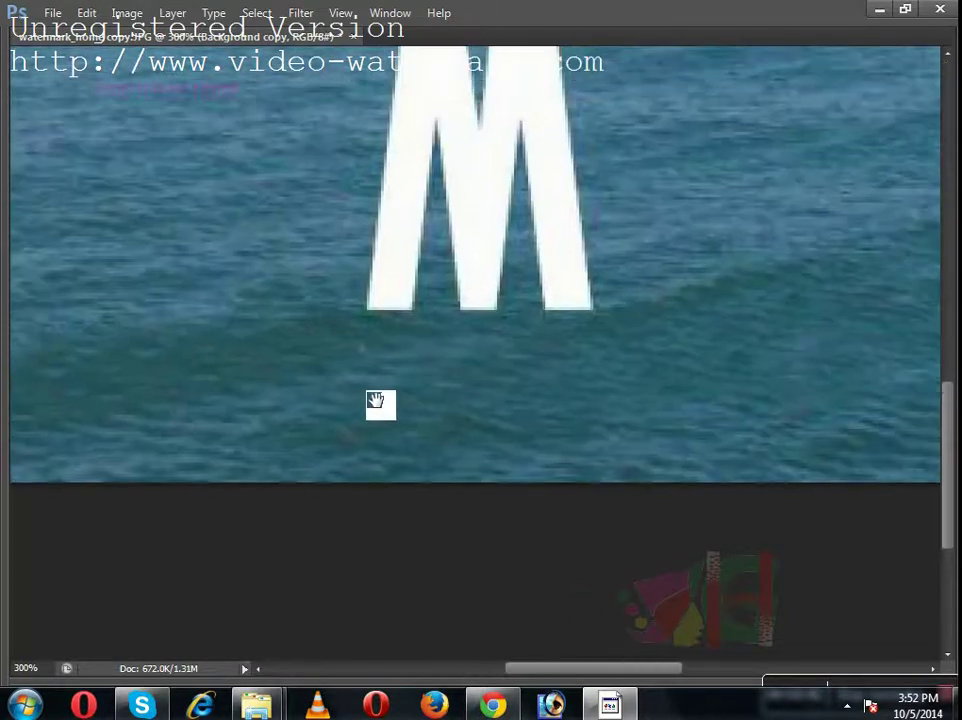
key("ctrl+minus")
scroll(376, 402, "down", 1)
scroll(376, 402, "up", 1)
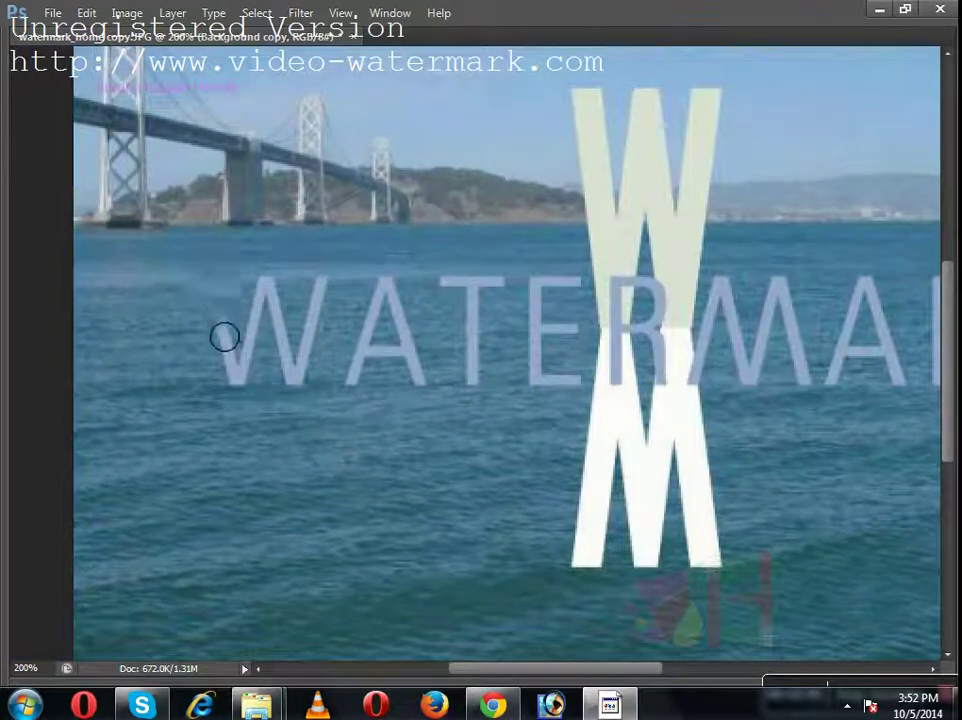
- Set a clean-water clone source, undo the smeared stroke, and paint out the grey W remnants
left_click(198, 322, "alt")
left_click(228, 352)
key("ctrl+alt+z")
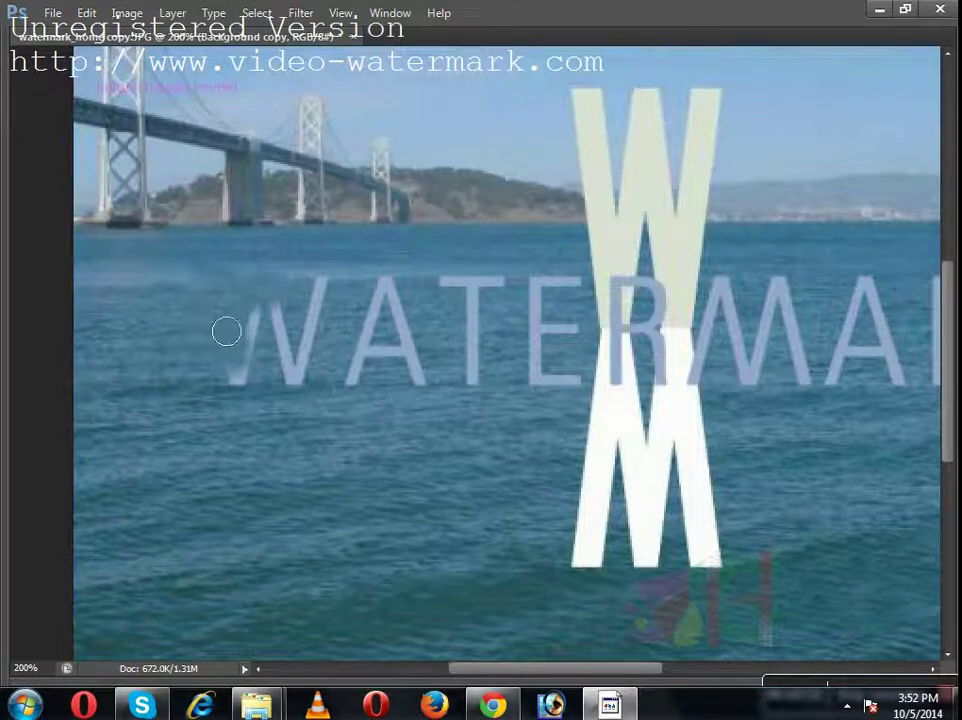
left_click_drag(243, 327, 289, 349)
left_click(294, 387, "alt")
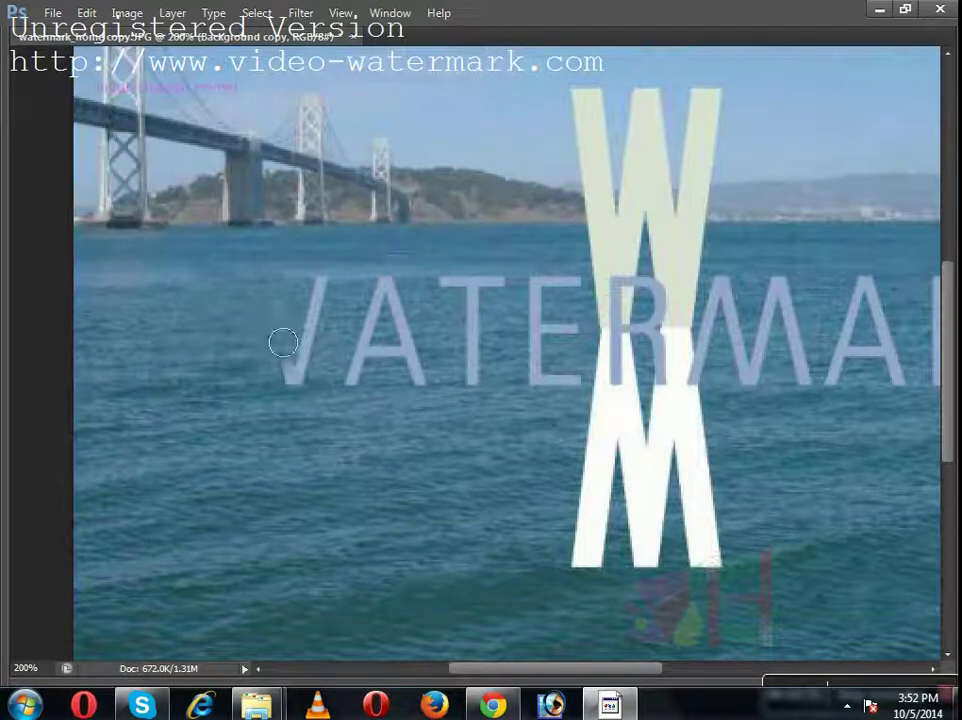
left_click_drag(332, 307, 306, 370)
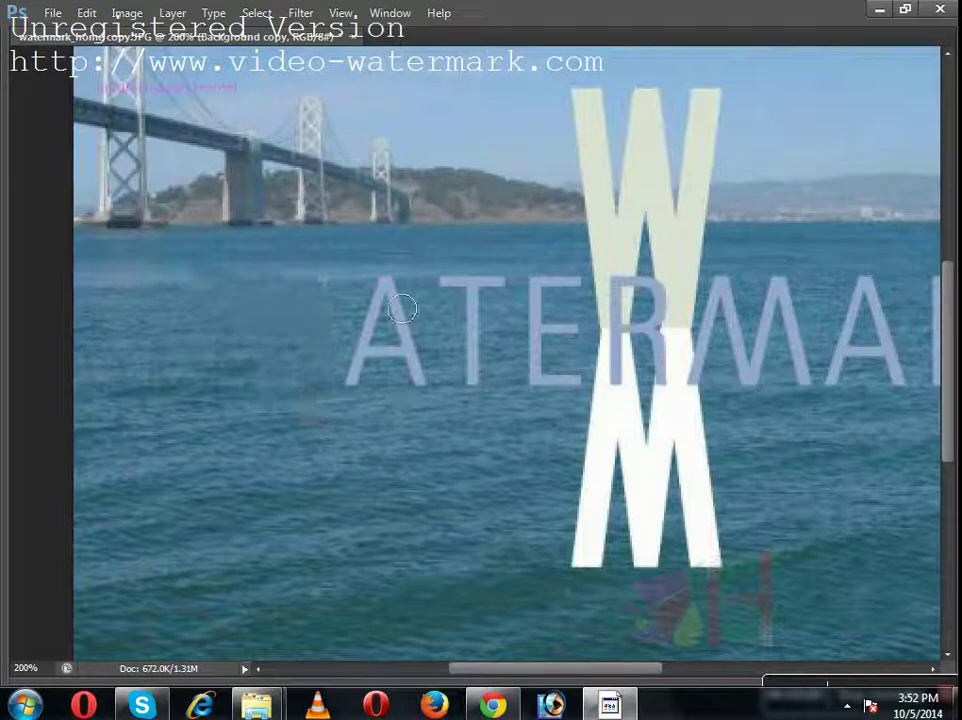
- Clone water over the grey letters A, T and E
left_click_drag(391, 338, 357, 406)
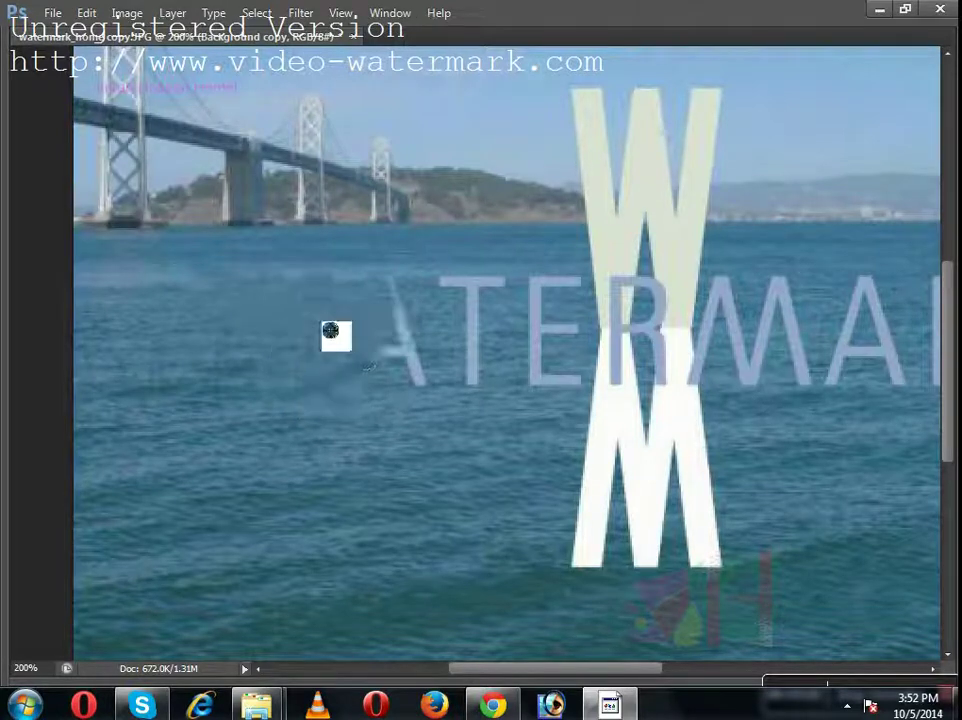
left_click_drag(423, 348, 373, 320)
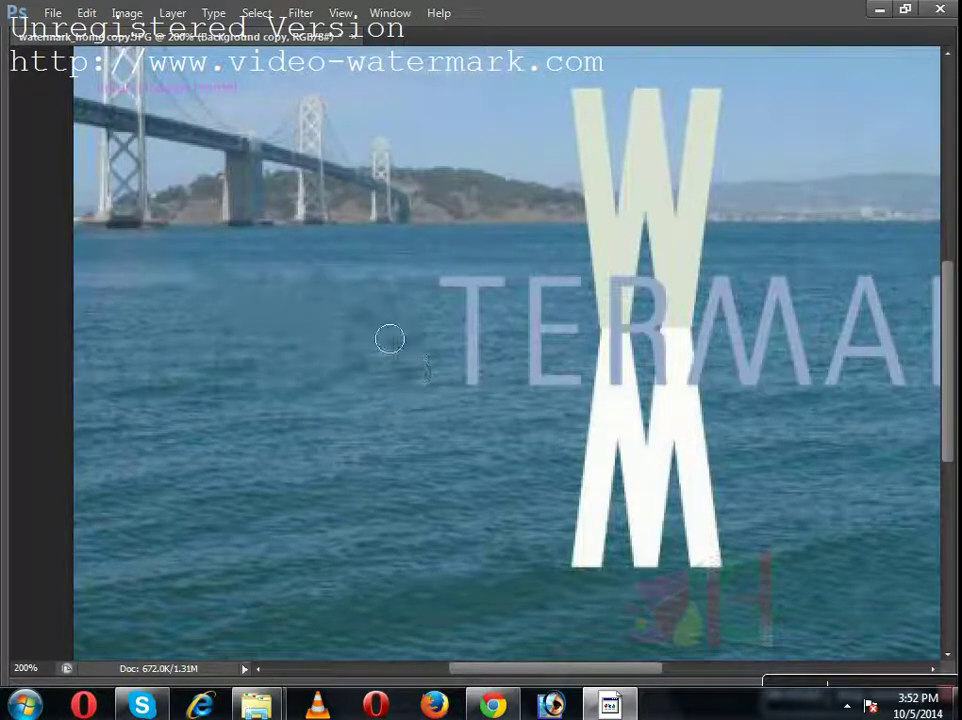
left_click_drag(491, 317, 393, 328)
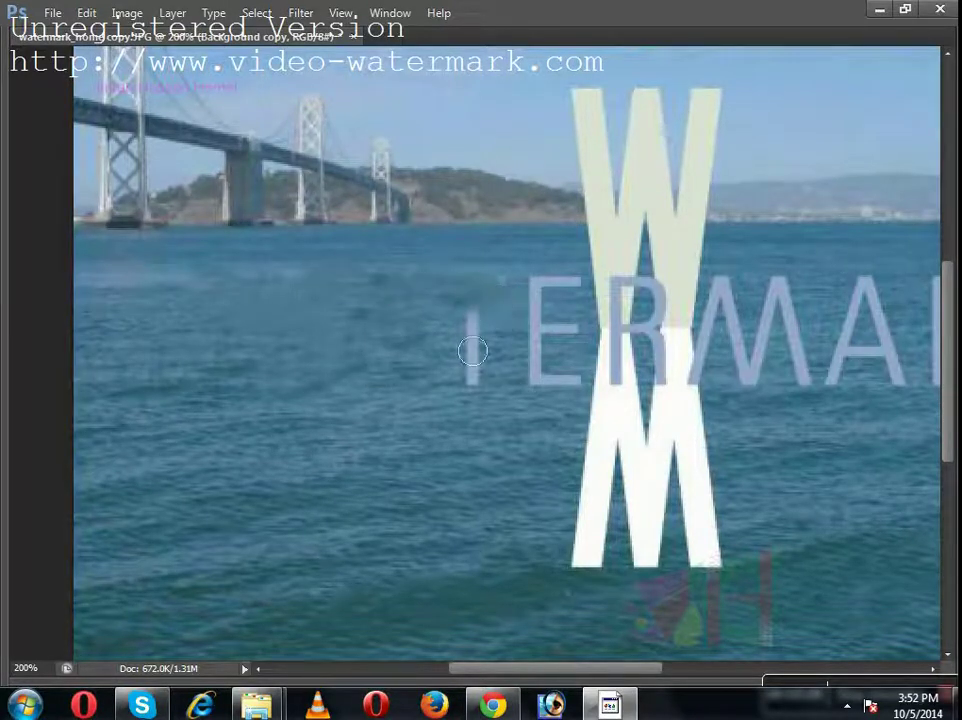
mouse_move(473, 350)
left_mouse_down()
mouse_move(492, 389)
mouse_move(541, 401)
left_mouse_up()
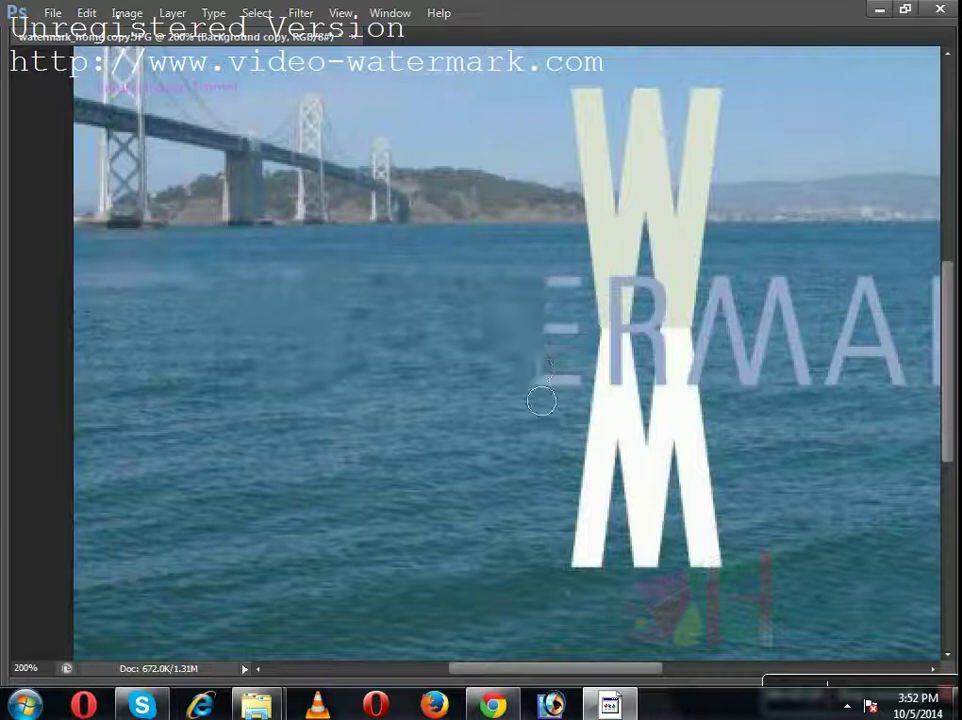
left_click_drag(557, 290, 577, 294)
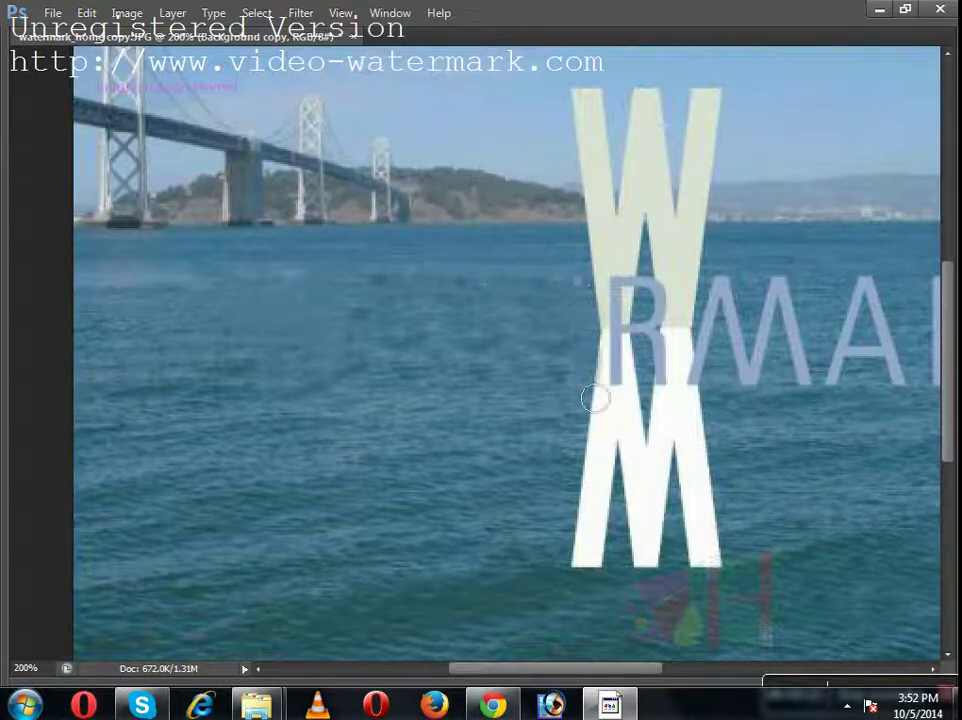
- Clone water over the large white letter and blend the W's base into the water
mouse_move(595, 520)
left_mouse_down()
mouse_move(575, 569)
mouse_move(614, 515)
mouse_move(648, 427)
mouse_move(539, 571)
mouse_move(623, 590)
mouse_move(689, 436)
left_mouse_up()
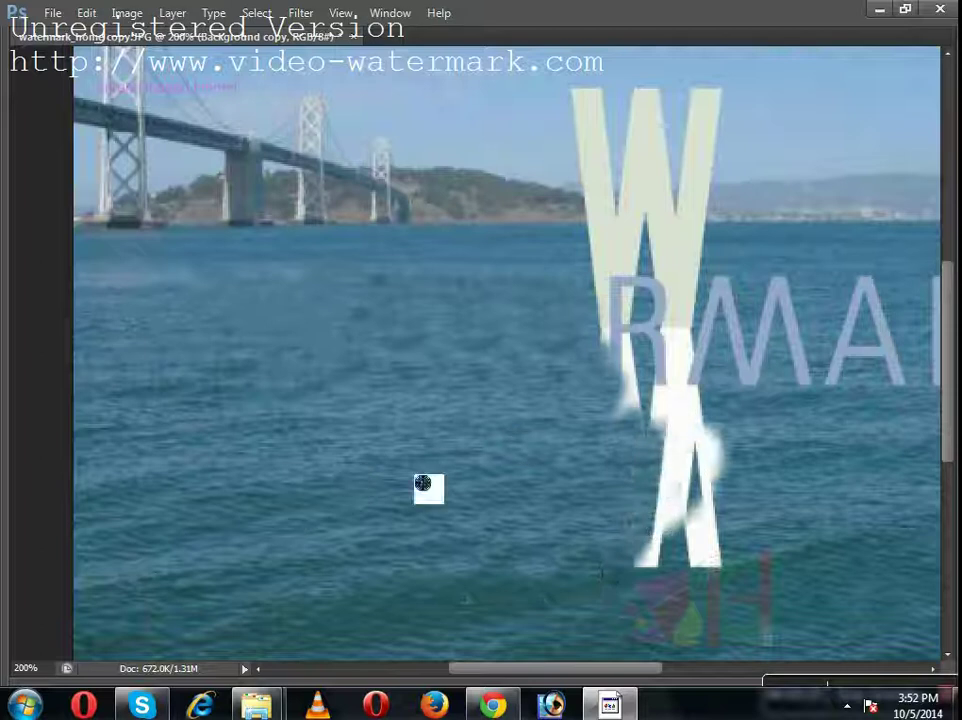
left_click_drag(658, 517, 750, 448)
left_click_drag(726, 486, 706, 488)
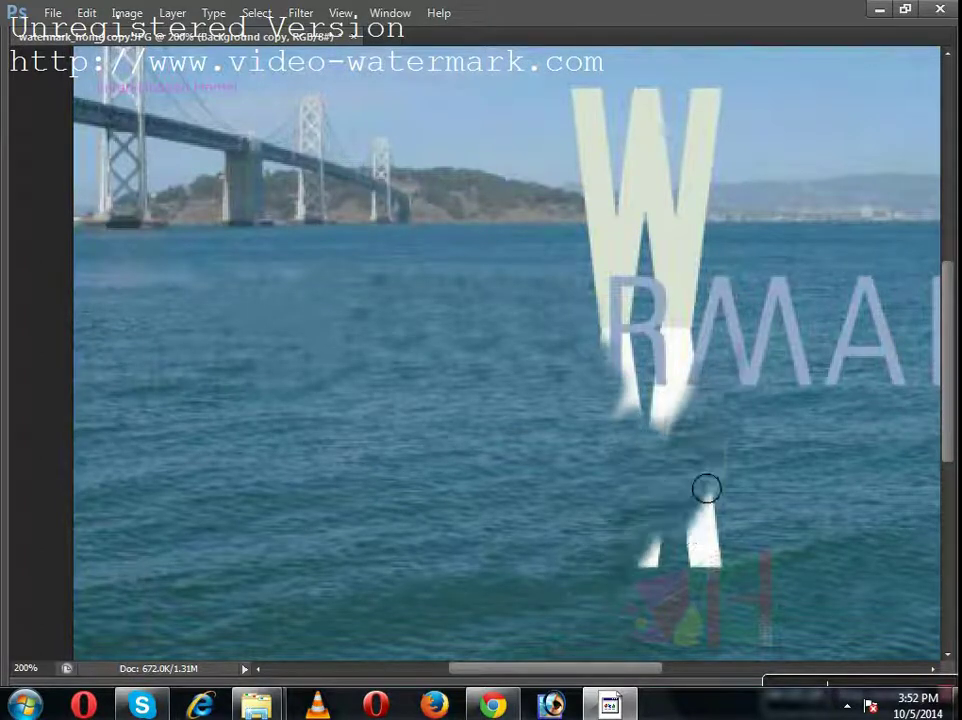
left_click_drag(715, 539, 719, 497)
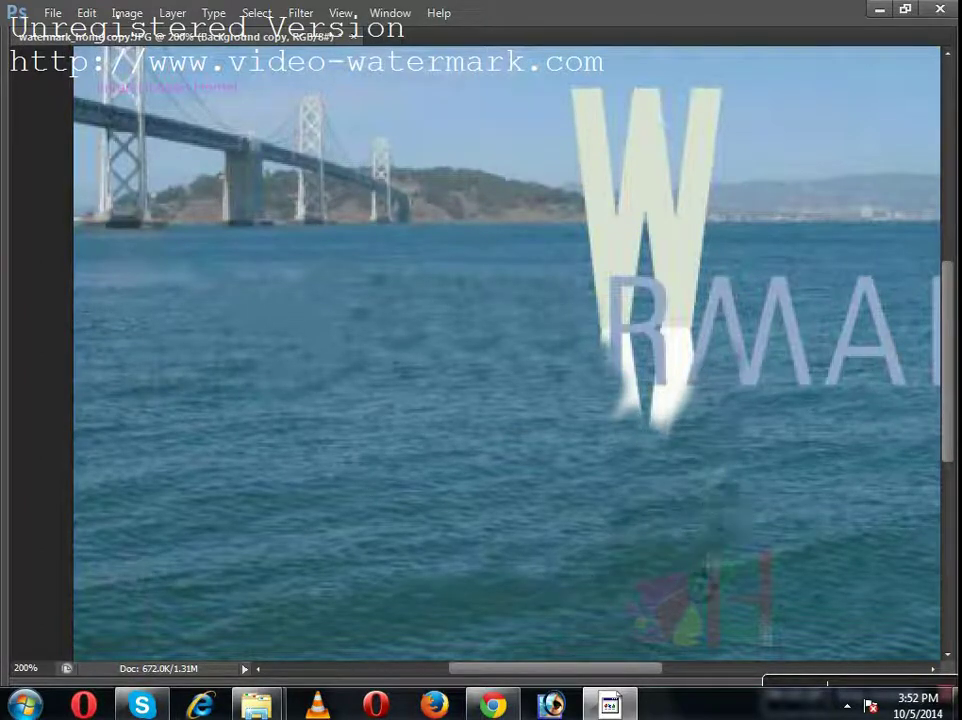
mouse_move(672, 444)
left_mouse_down()
mouse_move(786, 390)
mouse_move(893, 378)
mouse_move(730, 361)
mouse_move(796, 302)
mouse_move(663, 348)
mouse_move(601, 395)
left_mouse_up()
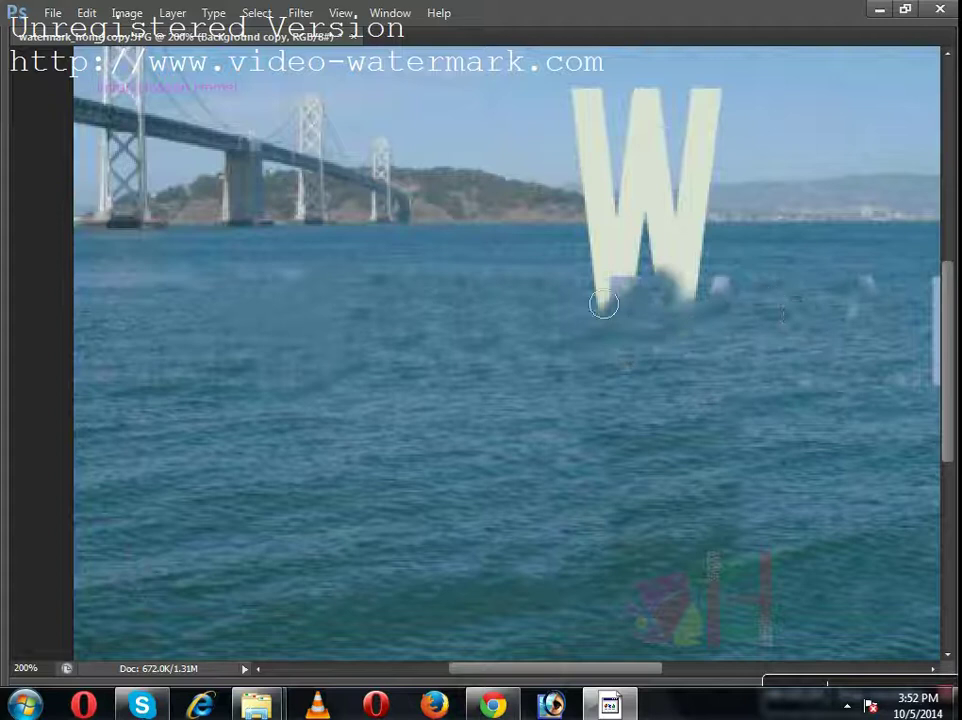
left_click_drag(604, 304, 573, 322)
- Undo the last stroke and heal the R and K letters into water
left_click_drag(804, 352, 614, 352)
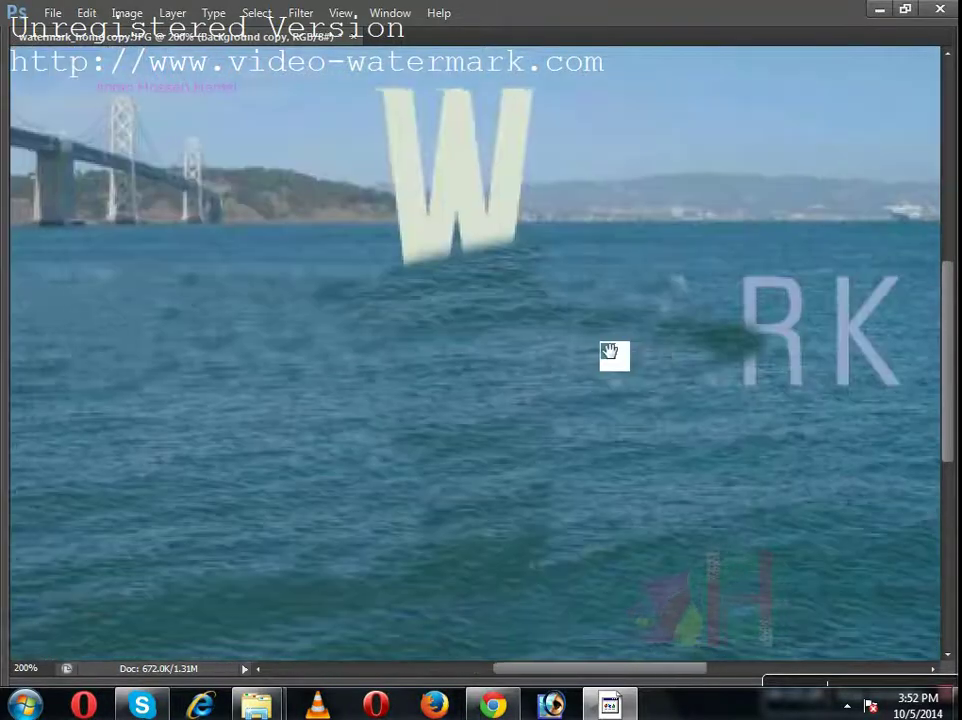
key("ctrl+z")
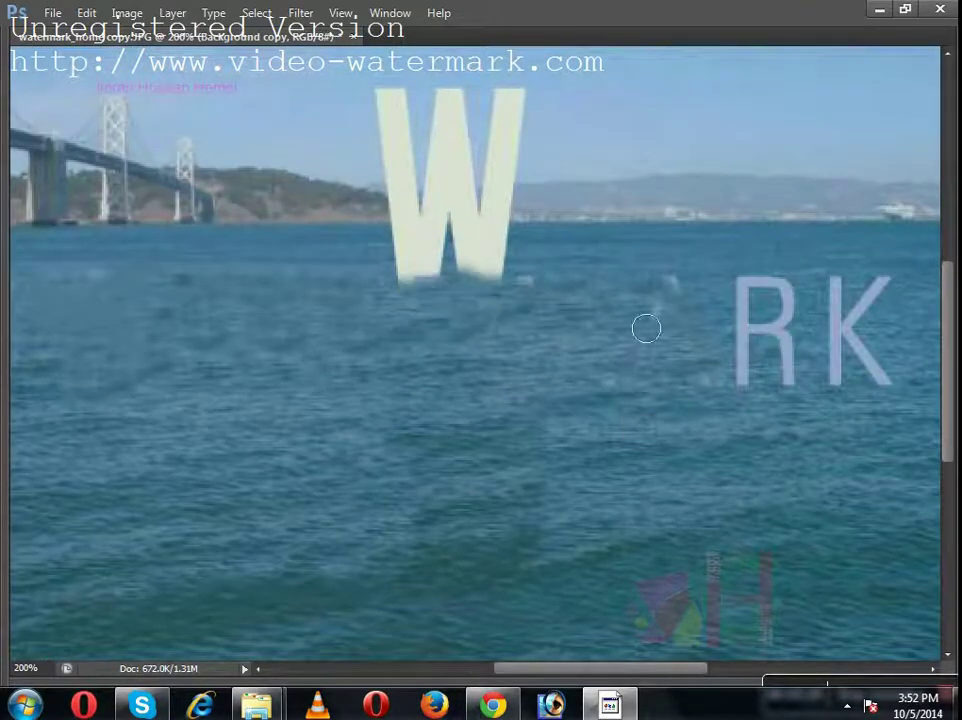
mouse_move(732, 410)
left_mouse_down()
mouse_move(898, 386)
mouse_move(870, 294)
mouse_move(799, 318)
left_mouse_up()
left_click_drag(792, 400, 818, 283)
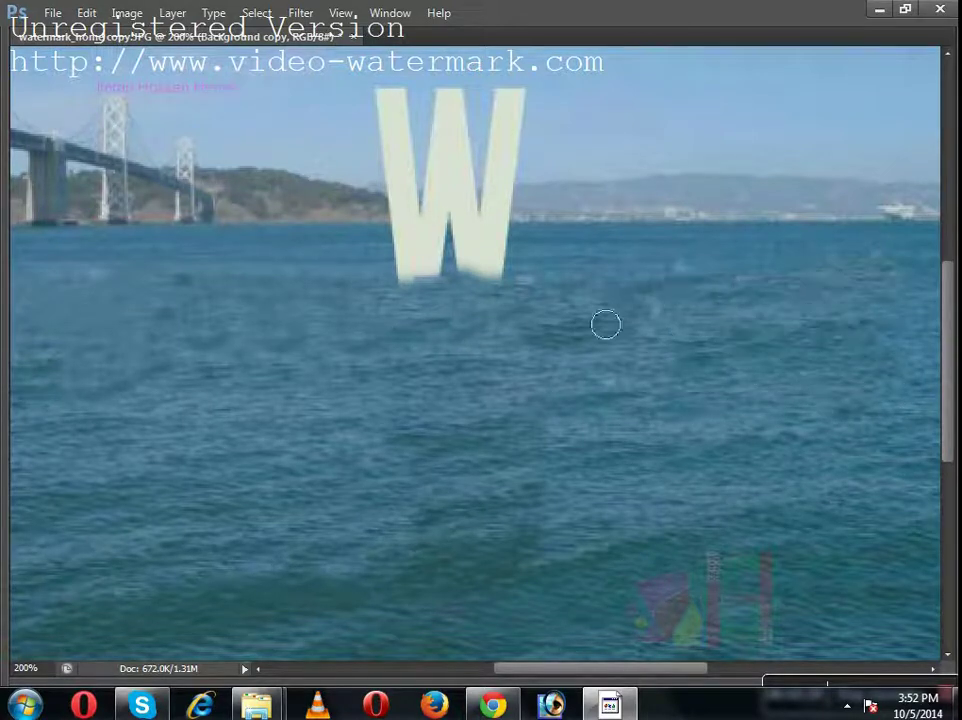
- Paint water over the W's right leg near the waterline
left_click_drag(606, 324, 619, 418)
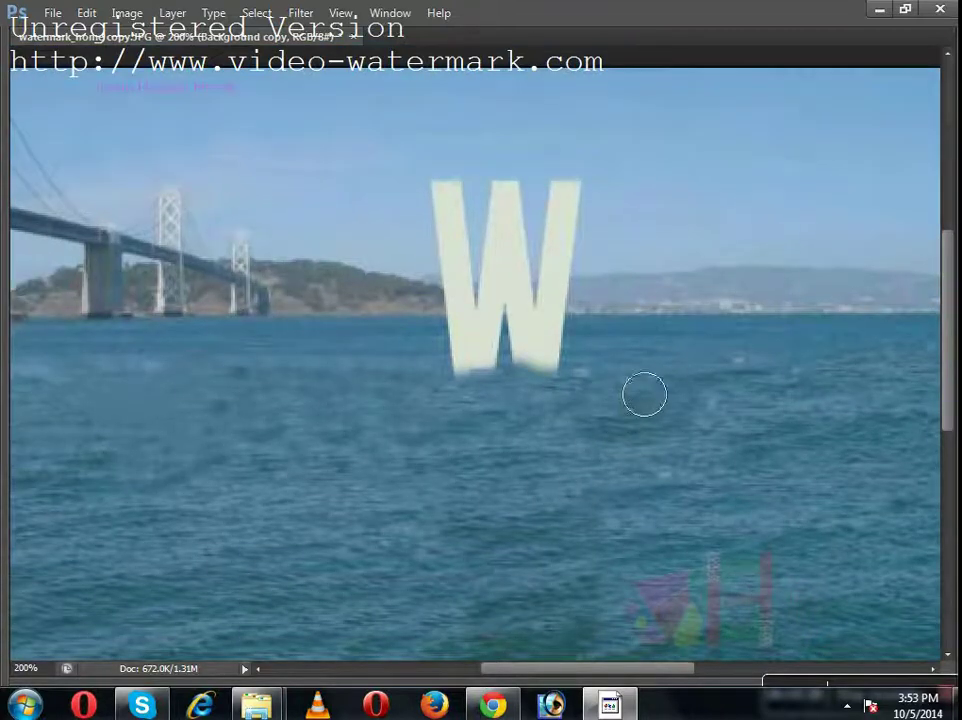
mouse_move(586, 361)
left_mouse_down()
mouse_move(556, 348)
mouse_move(558, 357)
mouse_move(524, 376)
mouse_move(490, 382)
mouse_move(423, 335)
mouse_move(614, 324)
mouse_move(583, 332)
left_mouse_up()
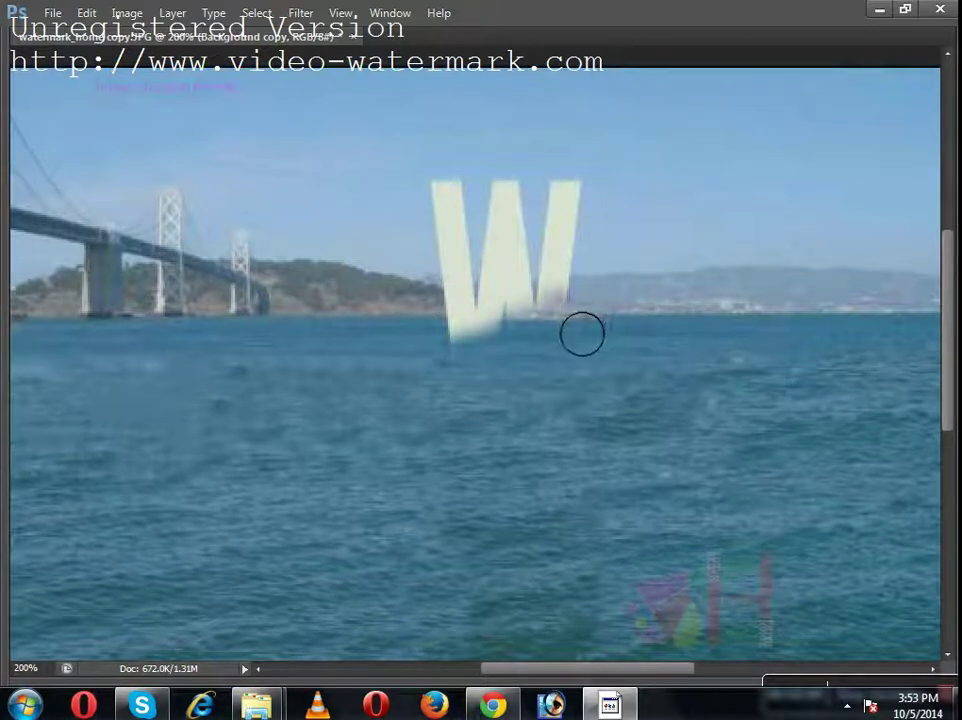
left_click_drag(595, 336, 542, 337)
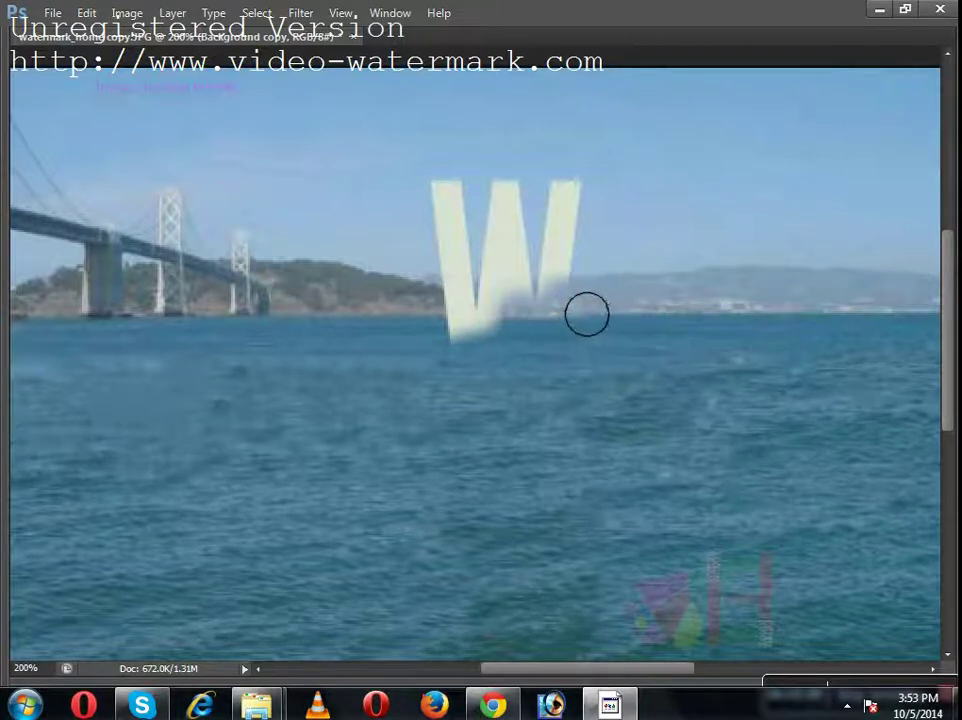
mouse_move(593, 311)
left_mouse_down()
mouse_move(573, 303)
mouse_move(596, 204)
mouse_move(569, 286)
mouse_move(545, 316)
mouse_move(496, 339)
mouse_move(509, 346)
mouse_move(462, 348)
mouse_move(449, 331)
mouse_move(460, 338)
left_mouse_up()
left_click(434, 320, "alt")
- Clone sky over the W's legs and the faint yellow remnant at the horizon
left_click(423, 251, "alt")
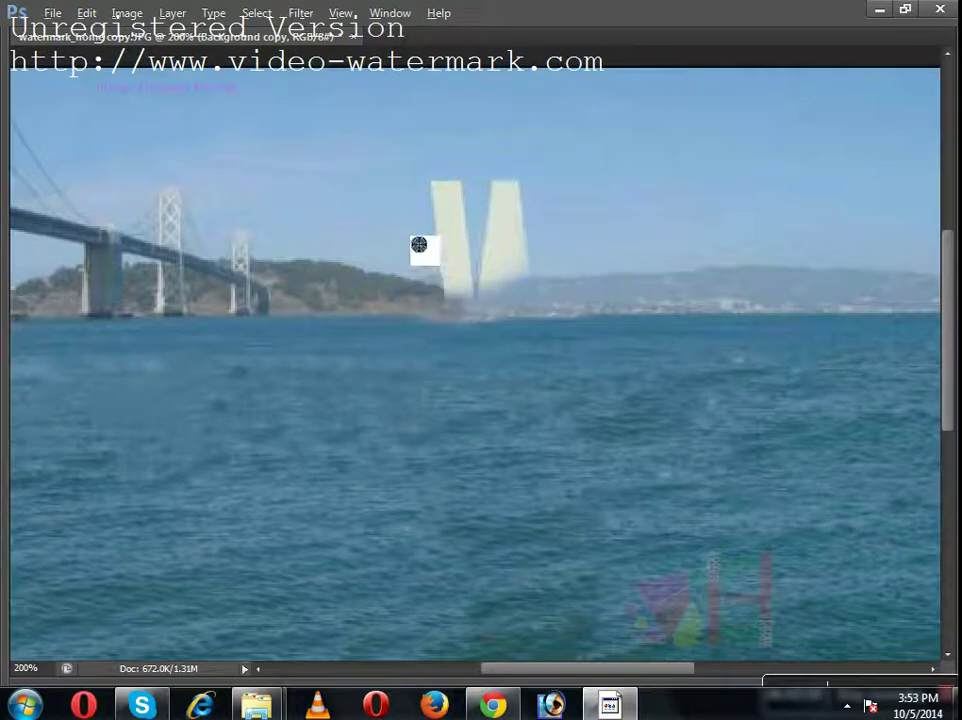
mouse_move(468, 286)
left_mouse_down()
mouse_move(447, 221)
mouse_move(451, 183)
mouse_move(540, 230)
left_mouse_up()
left_click(651, 189, "alt")
mouse_move(620, 228)
left_mouse_down()
mouse_move(539, 238)
mouse_move(578, 199)
left_mouse_up()
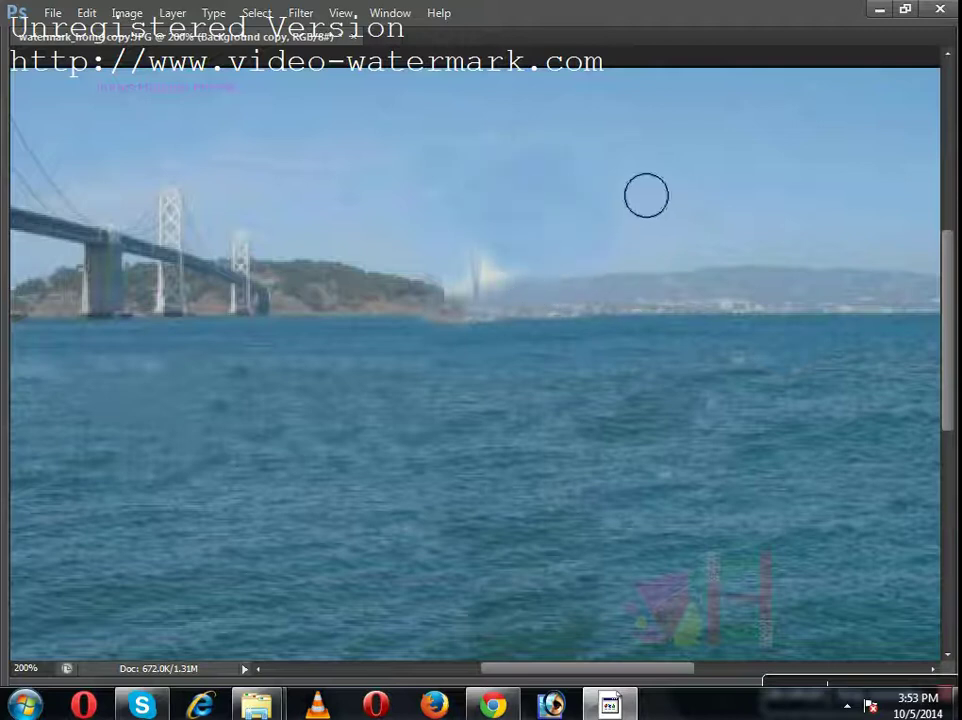
left_click(449, 230, "alt")
mouse_move(468, 280)
left_mouse_down()
mouse_move(506, 281)
mouse_move(437, 297)
mouse_move(451, 316)
left_mouse_up()
left_click(554, 286, "alt")
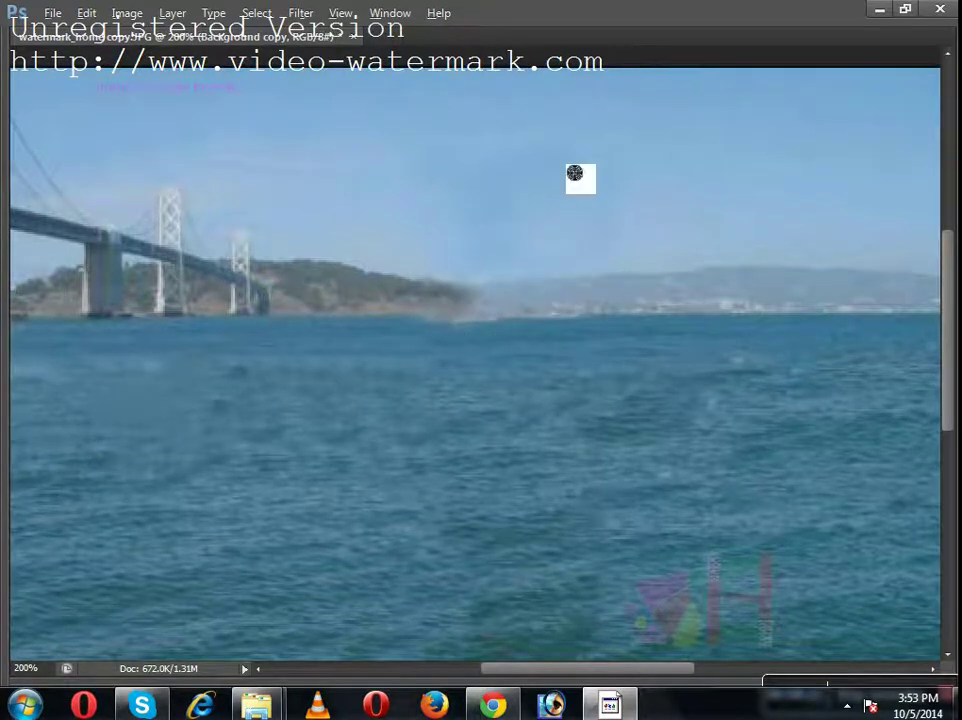
scroll(543, 213, "down", 1)
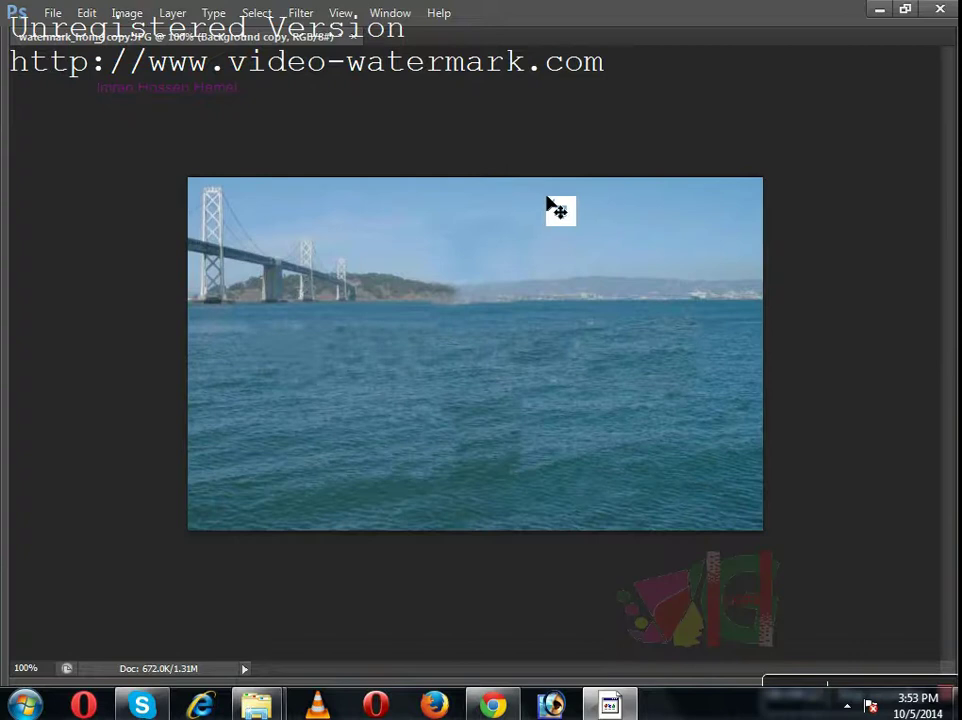
- Enlarge the brush and paint over the bright patch and spots on the water
scroll(554, 206, "up", 1)
key("bracketright")
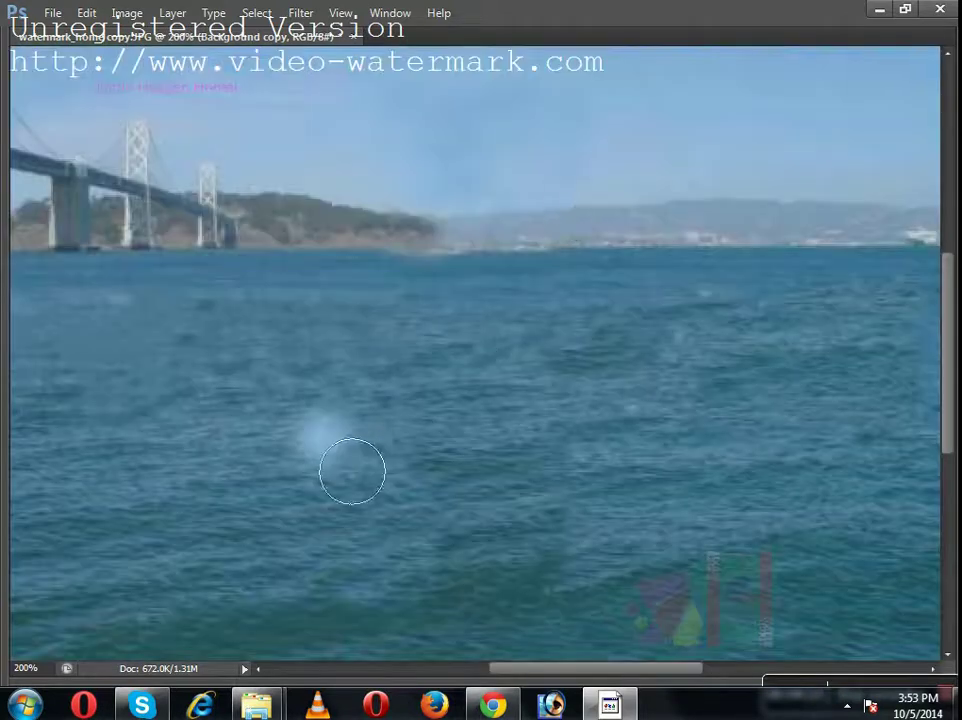
left_click(324, 432)
scroll(333, 410, "down", 1)
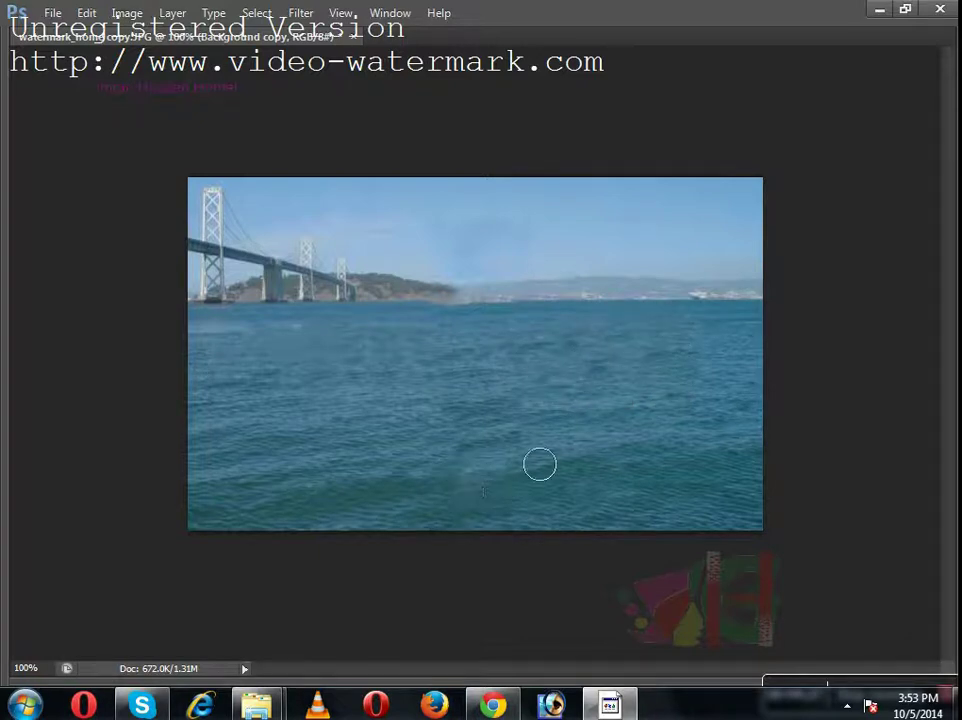
left_click(422, 402)
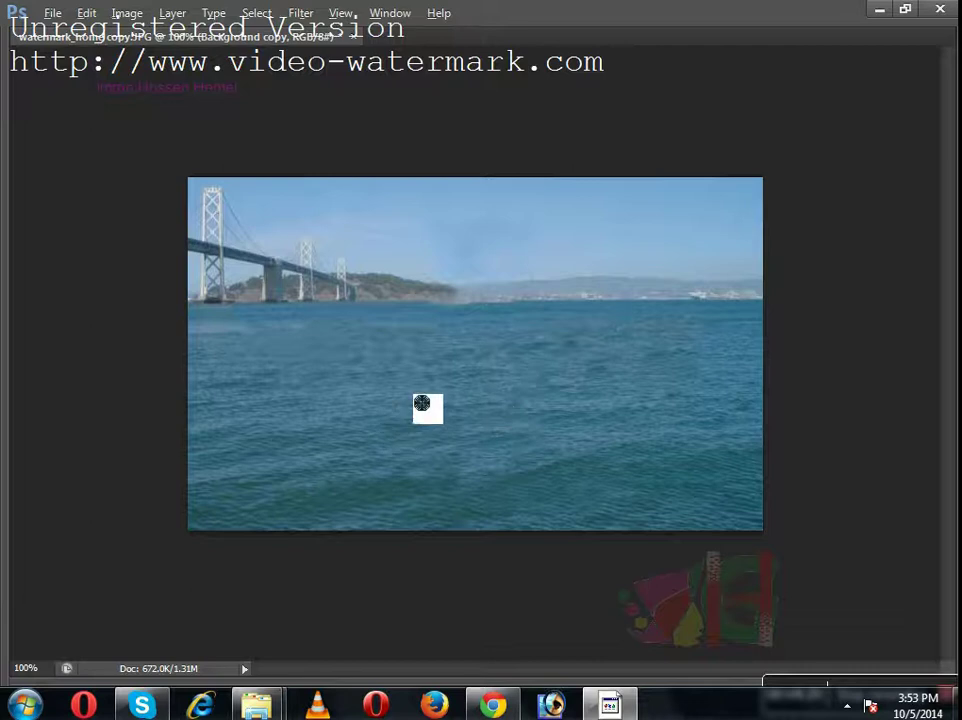
- Zoom out to 50% and restore the workspace panels
key("ctrl+minus")
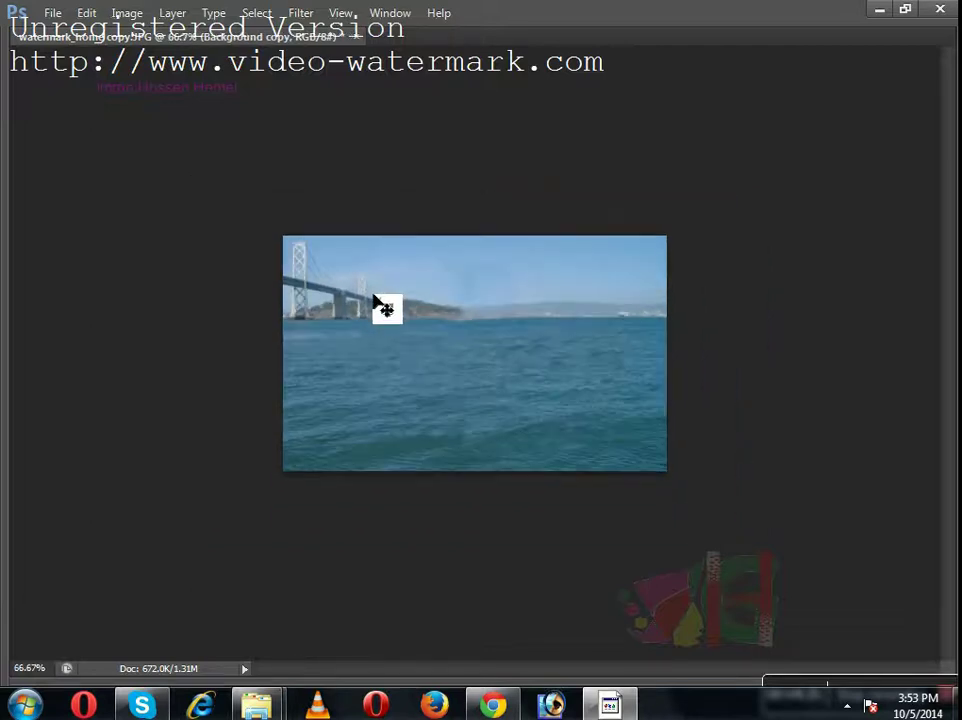
key("ctrl+minus")
key("Tab")
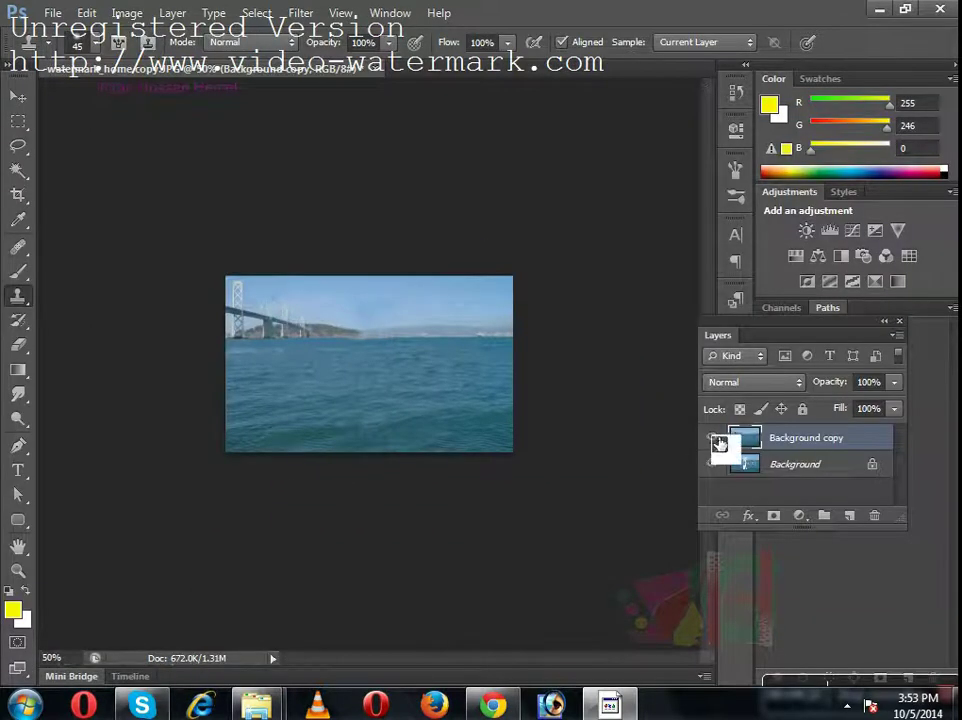
- Toggle the Background copy layer's visibility to compare the cleaned photo with the original
left_click(717, 440)
left_click(717, 441)
left_click(718, 441)
key("ctrl+minus")
key("ctrl+plus")
- Save the retouched image as a new Photoshop PSD file, then close the document
key("ctrl+shift+s")
left_click(500, 452)
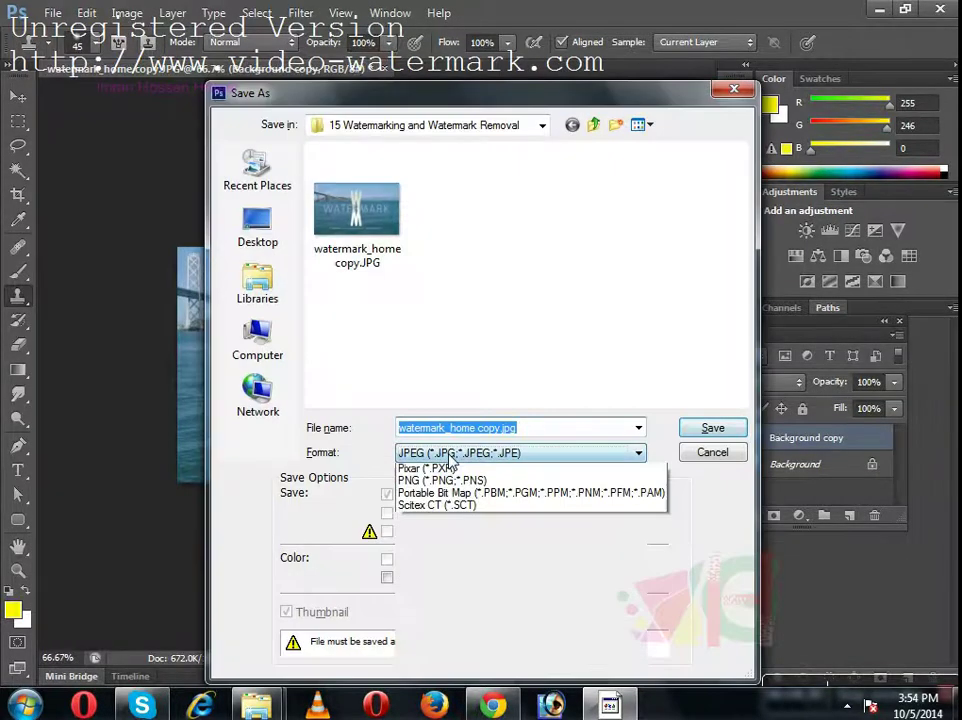
left_click(497, 471)
key("Return")
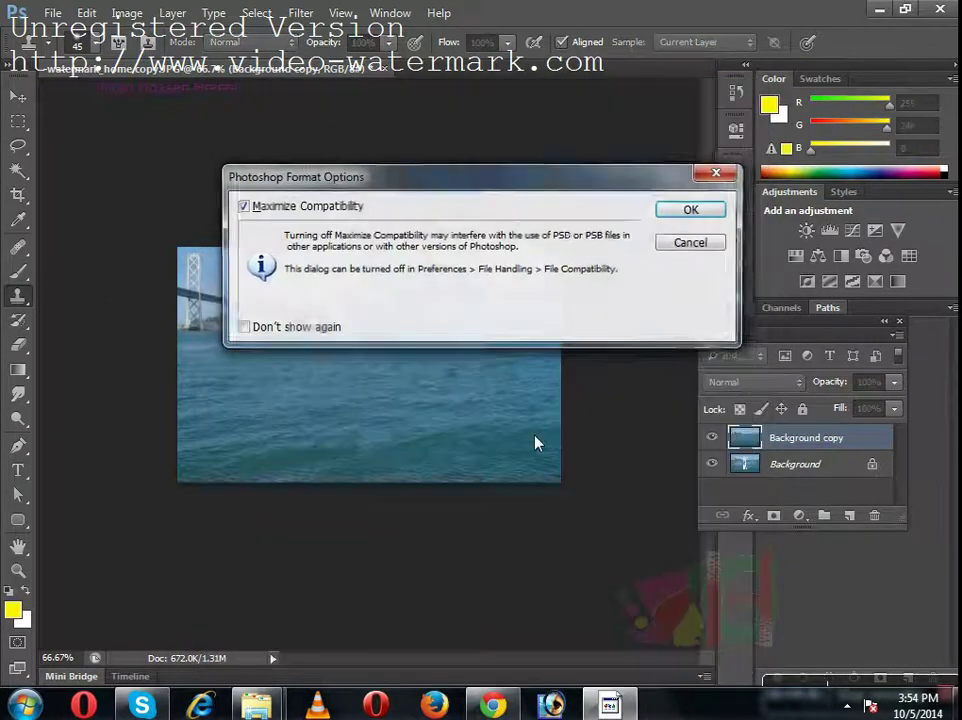
key("Return")
key("ctrl+w")
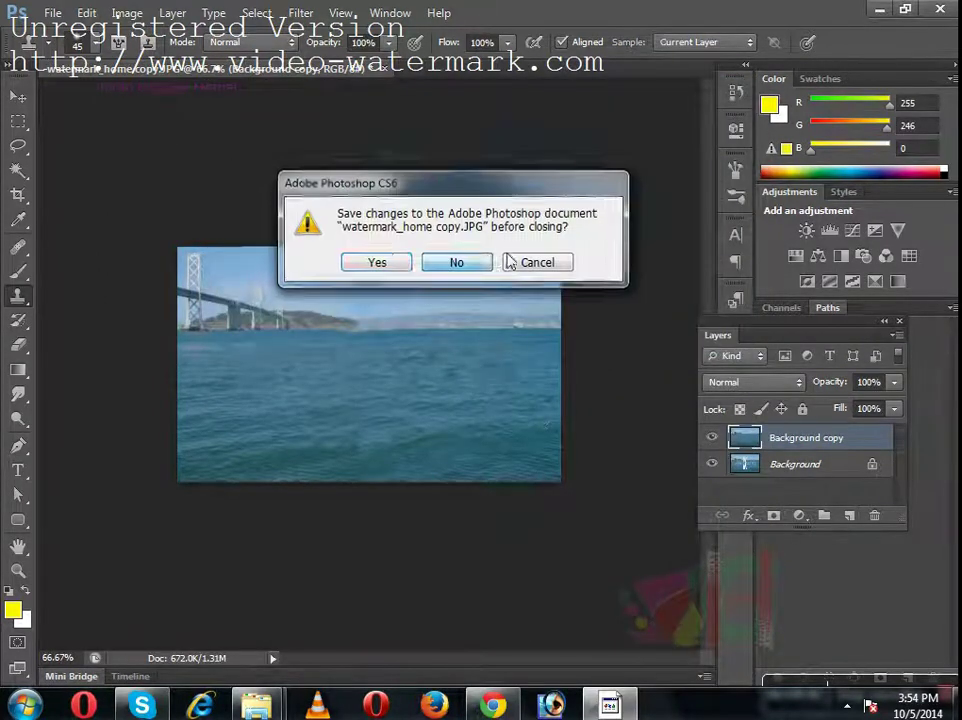